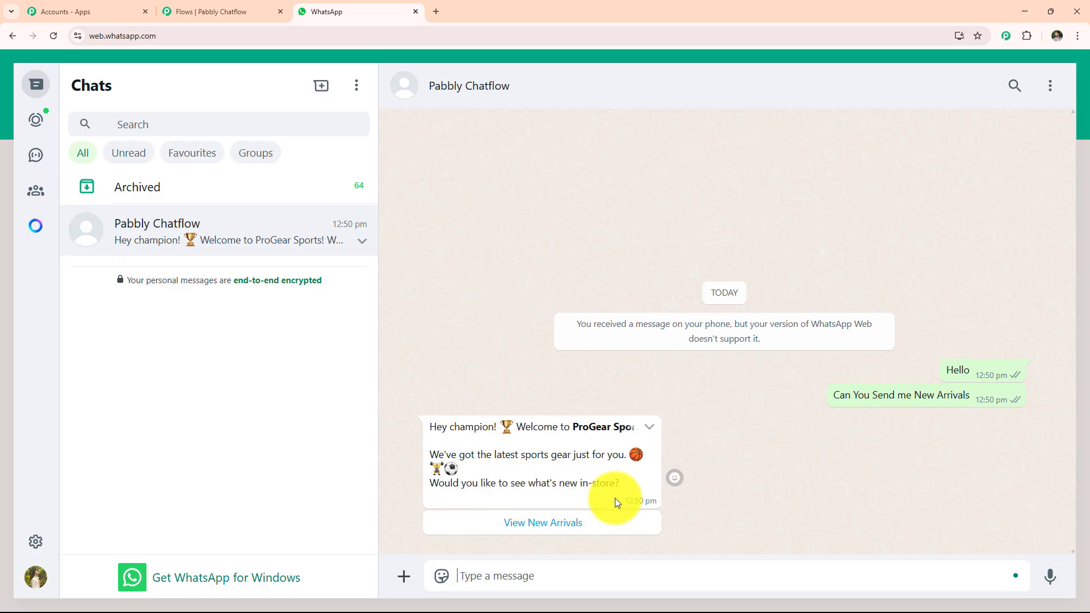
- Request the new arrivals in the Pabbly Chatflow chat and look through the products offered
click(545, 523)
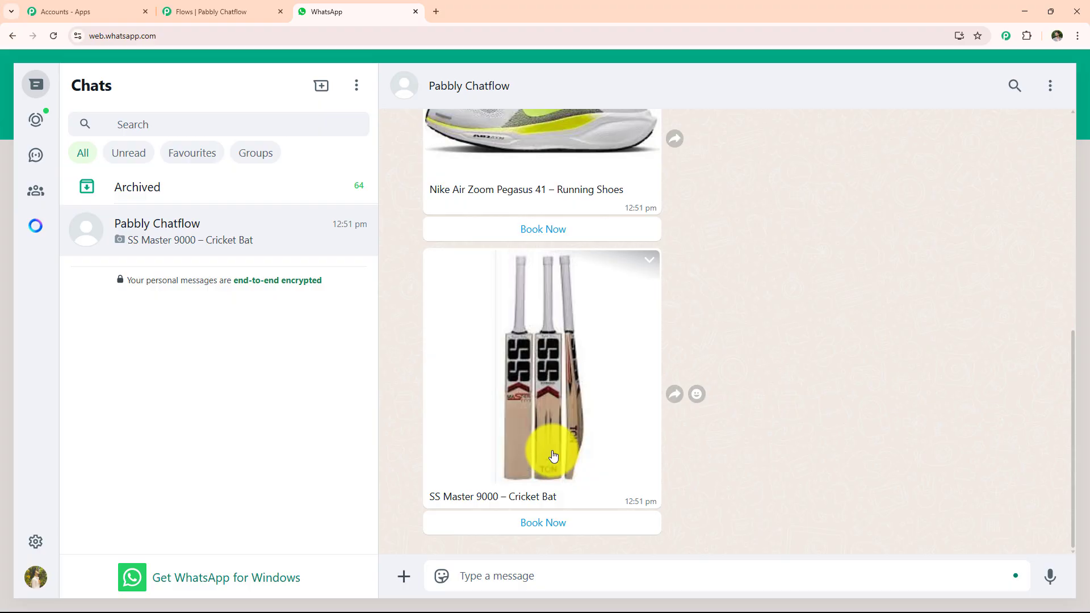
scroll(554, 456, up, 3)
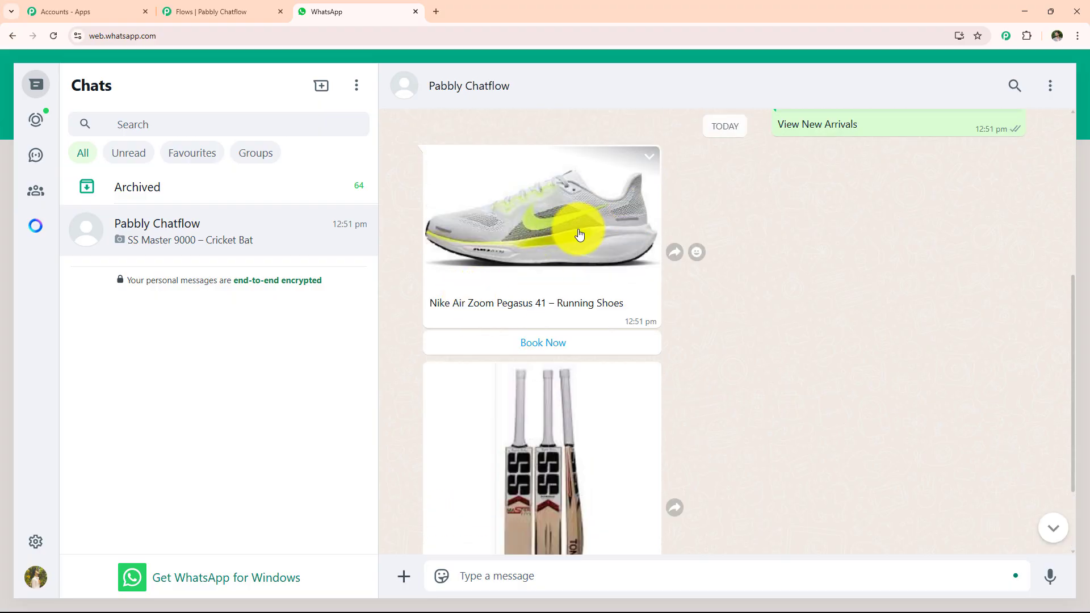
scroll(554, 398, down, 3)
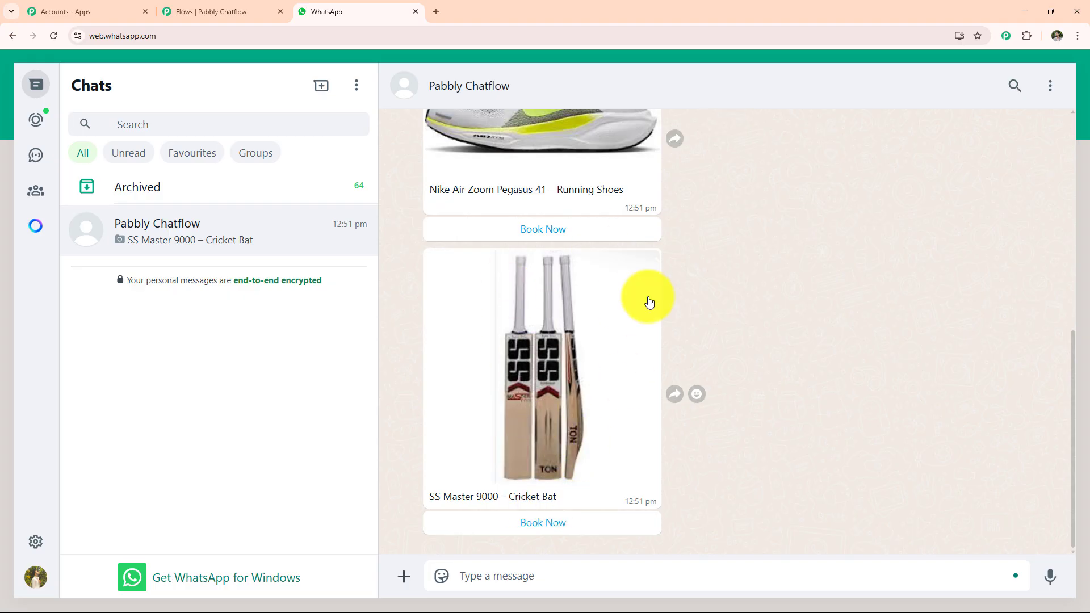
- Book the SS Master 9000 cricket bat and reply with the customer's full name and Shoe as the product
click(548, 530)
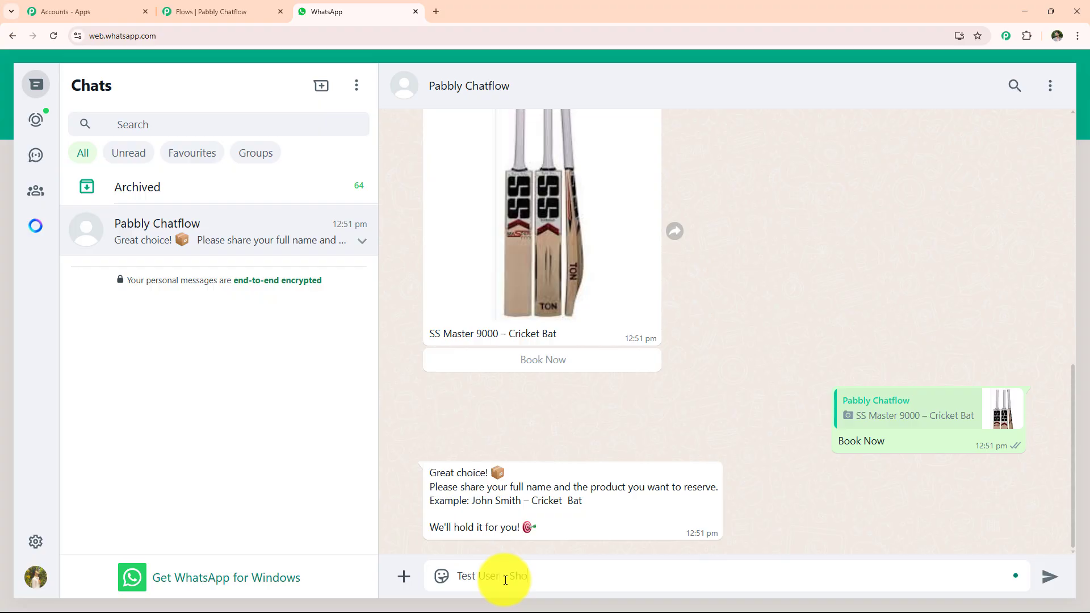
key(Return)
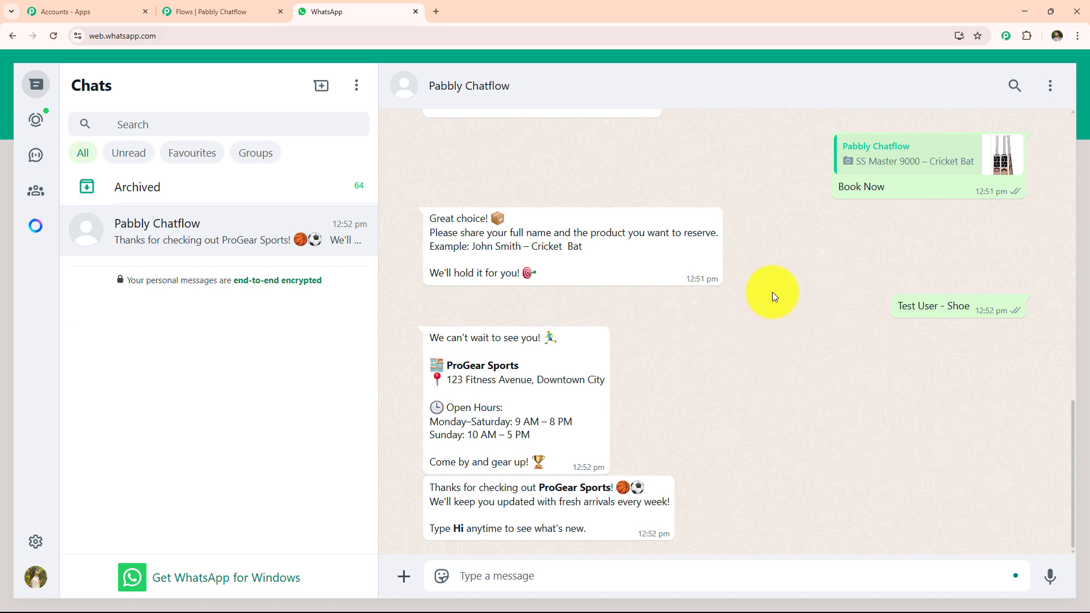
- Switch to Pabbly Chatflow and review the chatbot conversation in its inbox
click(235, 8)
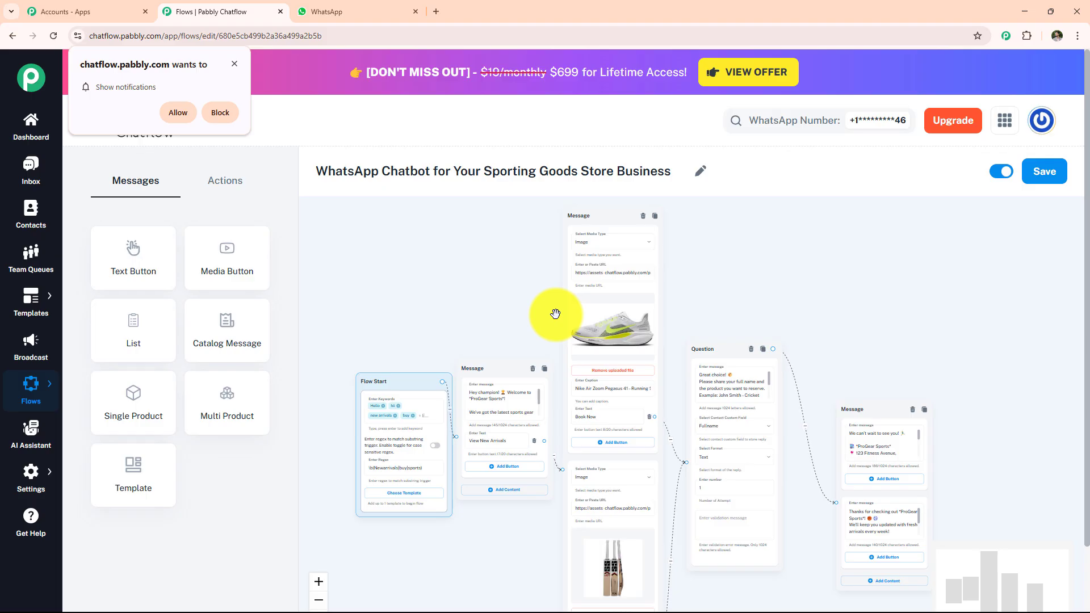
click(30, 170)
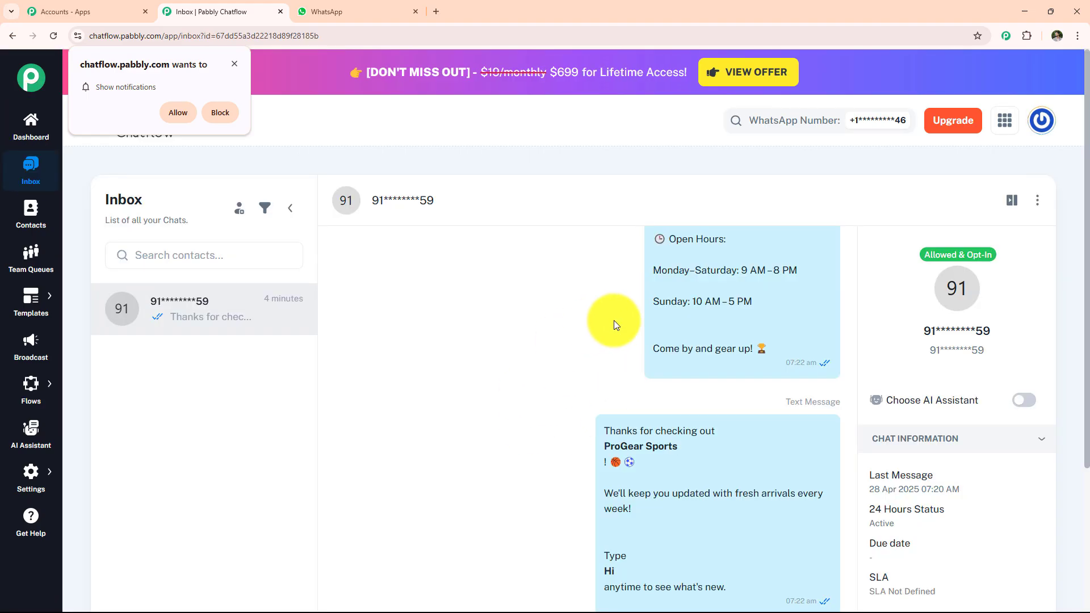
click(646, 348)
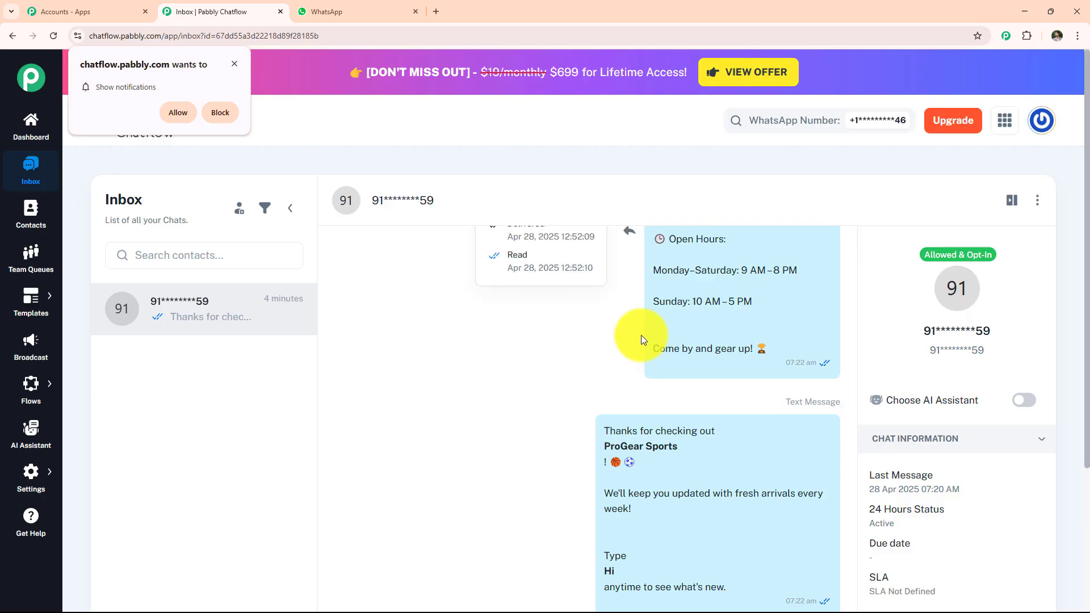
click(436, 10)
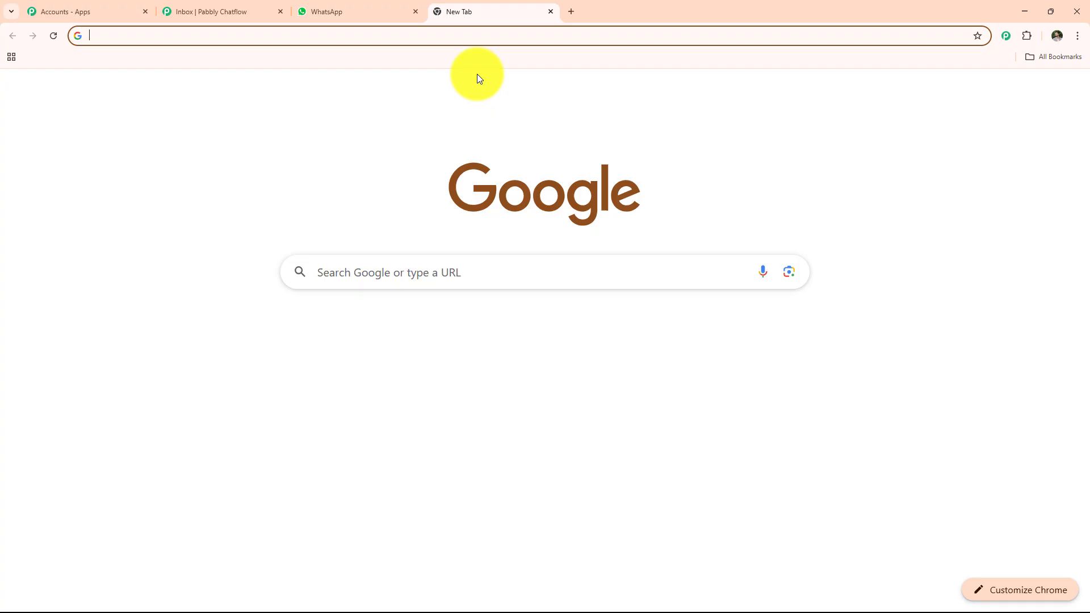
click(591, 270)
text(www)
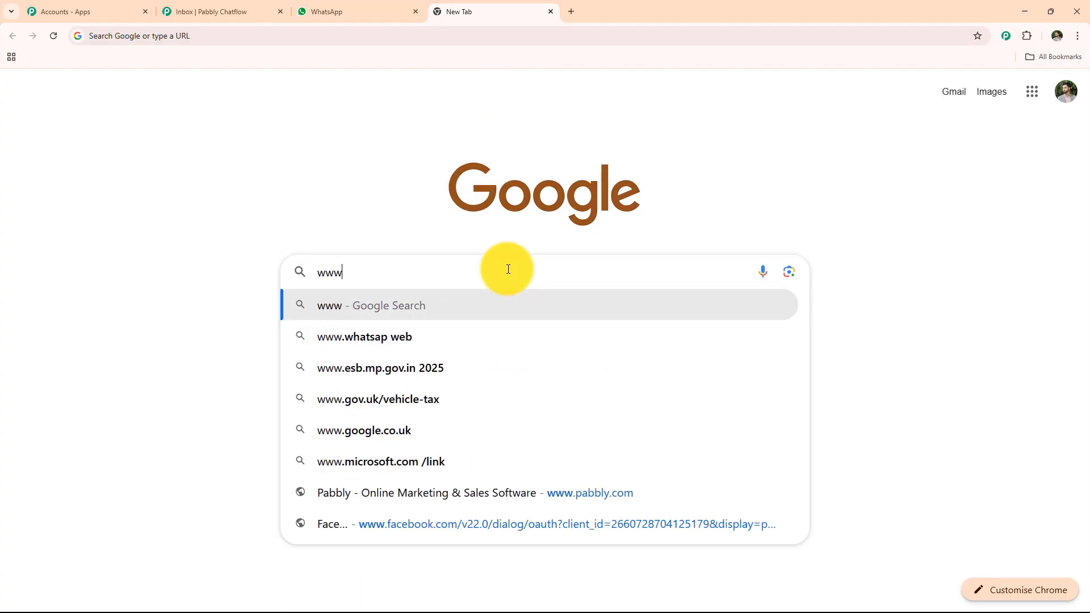
text(.pa)
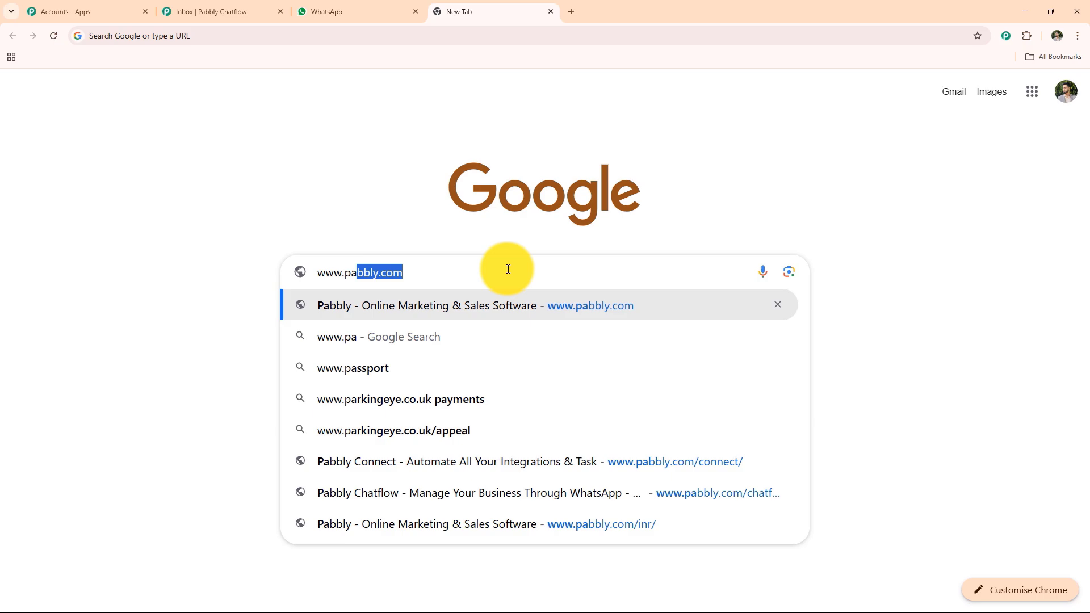
key(Return)
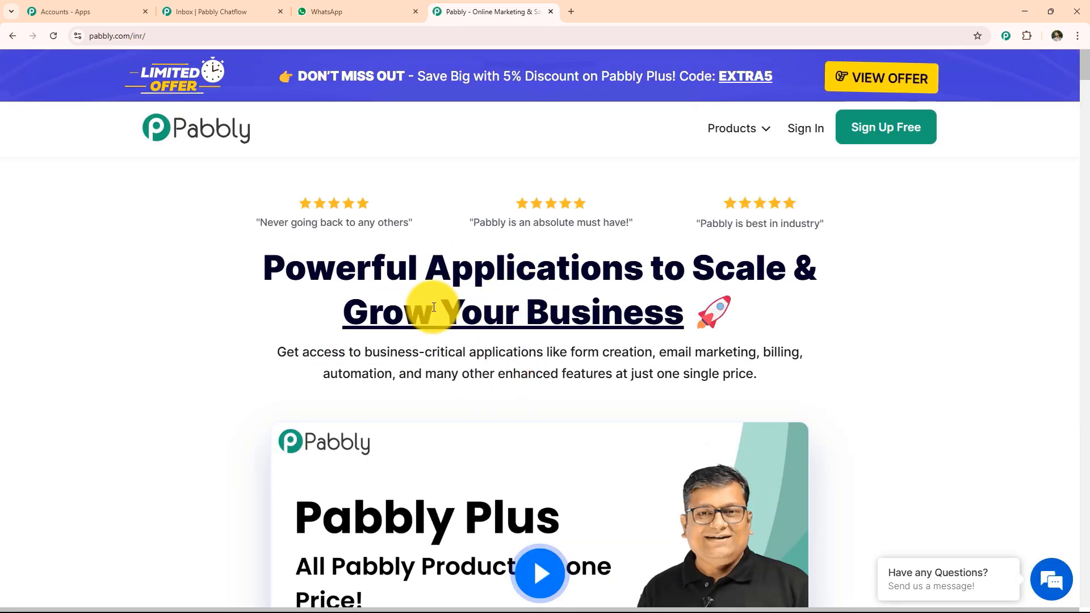
- Sign in to the Pabbly account and access the Pabbly Chatflow application
click(811, 129)
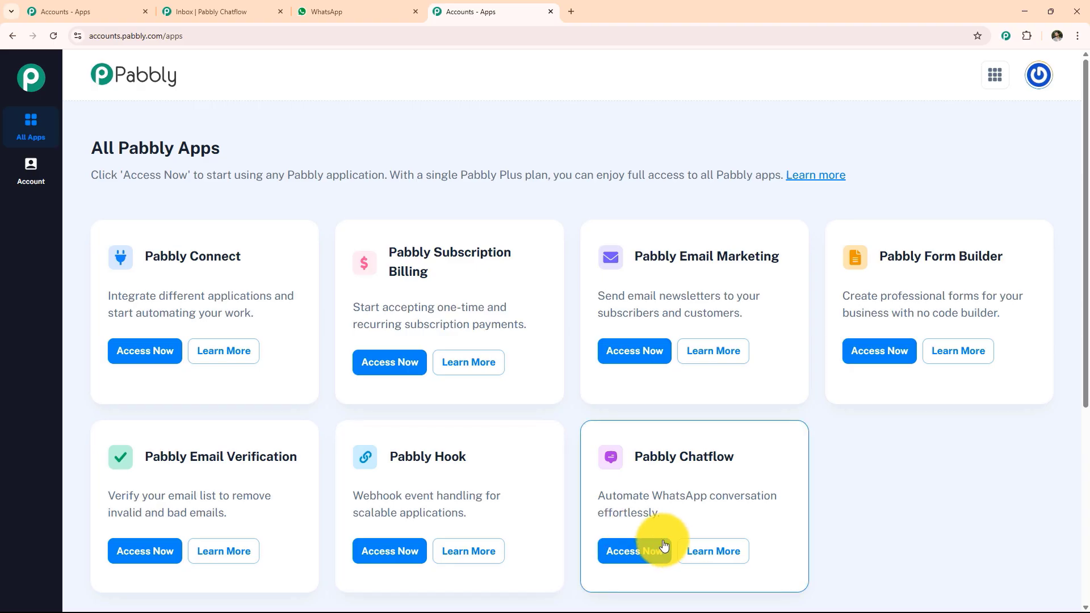
click(666, 564)
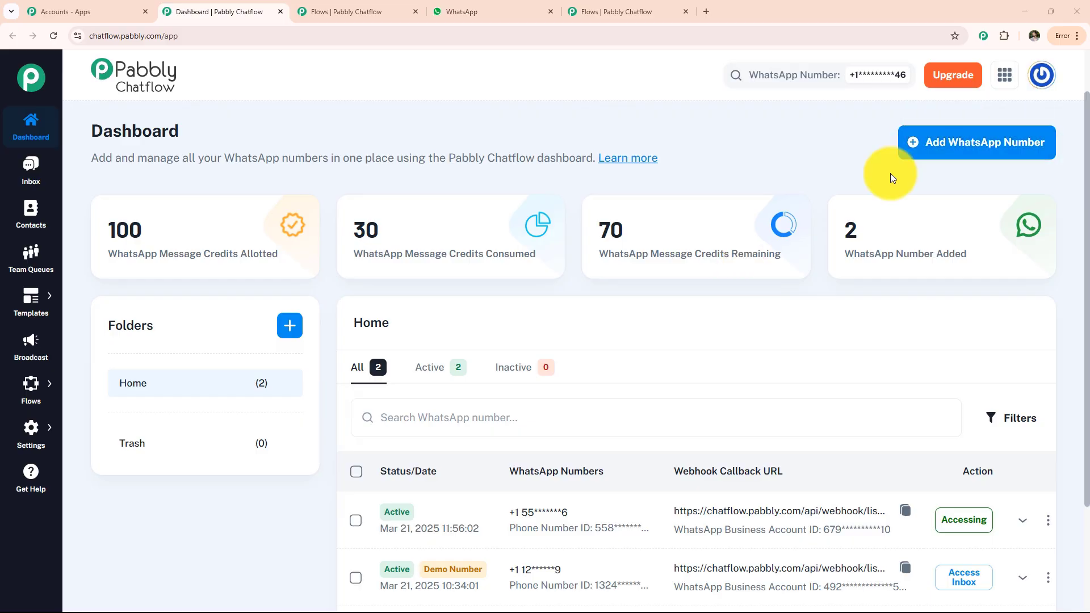
- View the fields of the Add WhatsApp Number form and close it without adding a number
click(948, 146)
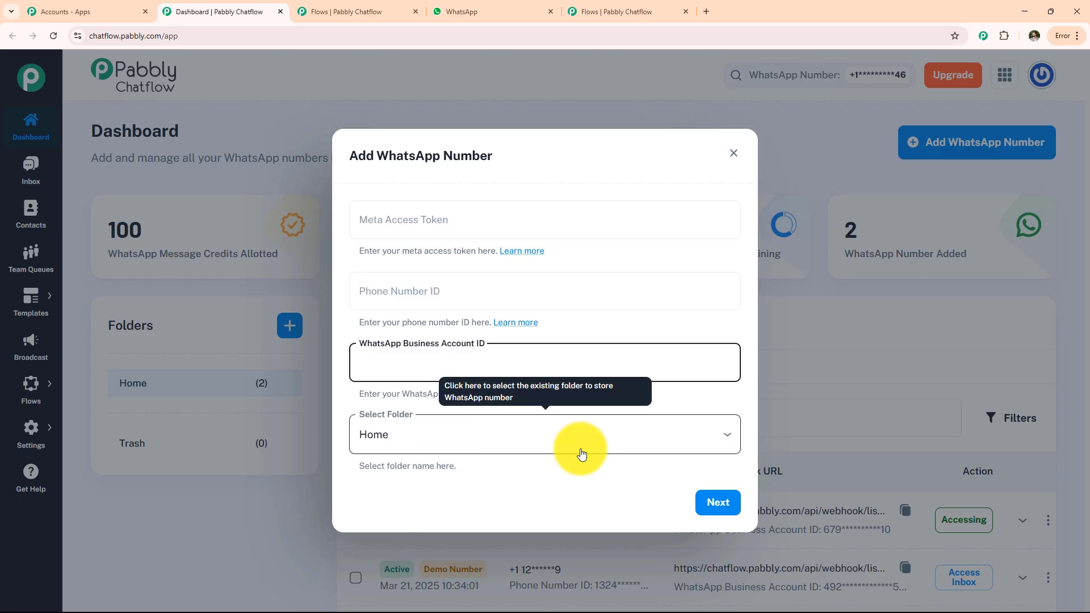
click(716, 502)
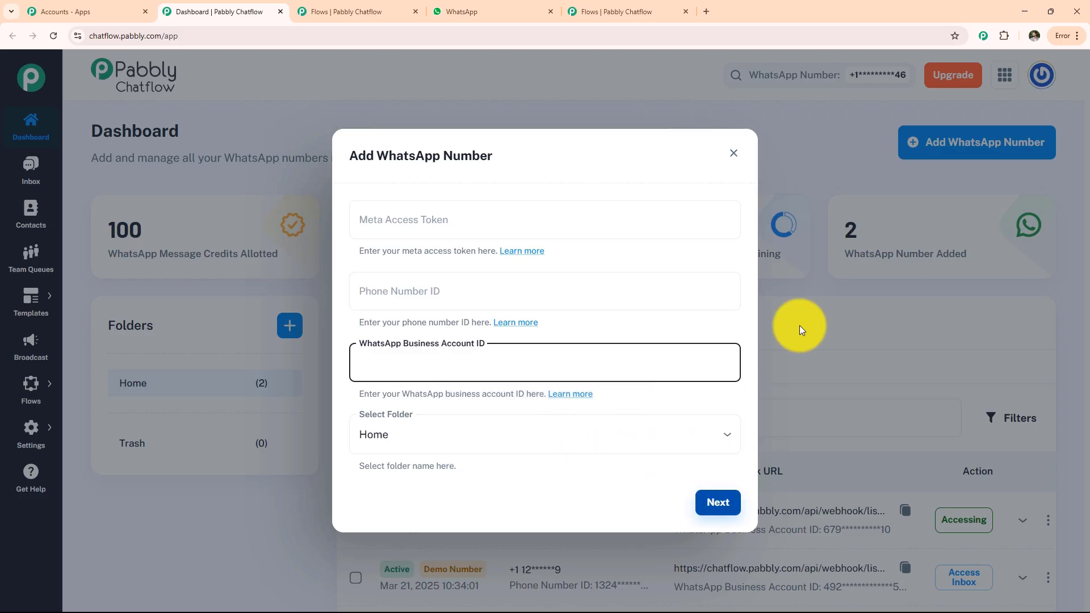
click(733, 155)
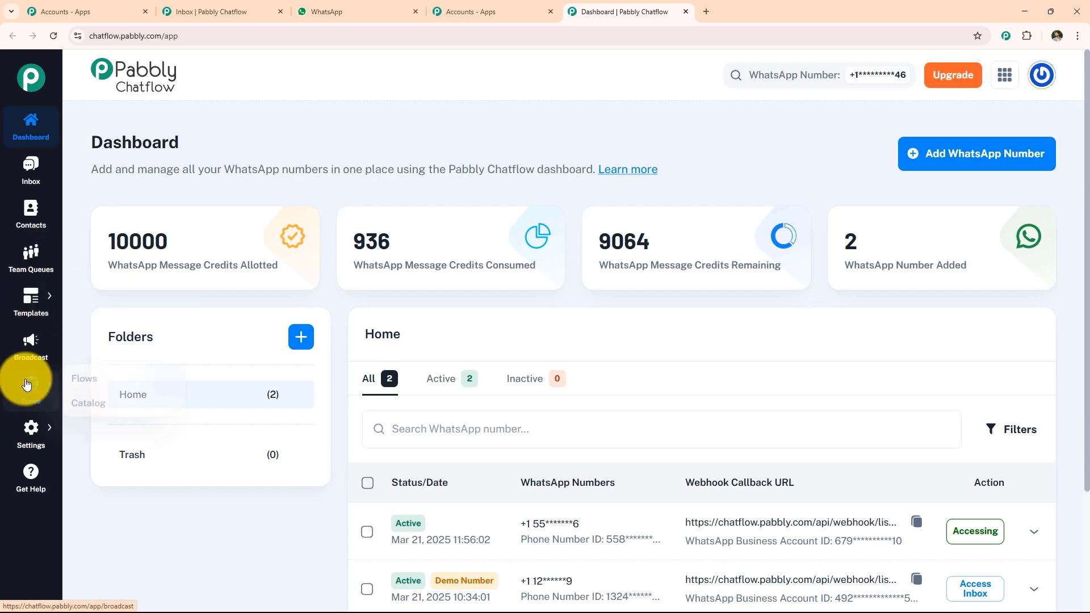
- Open the Chatflow inbox and read back through the earlier messages of the contact's chat
mouse_move(34, 452)
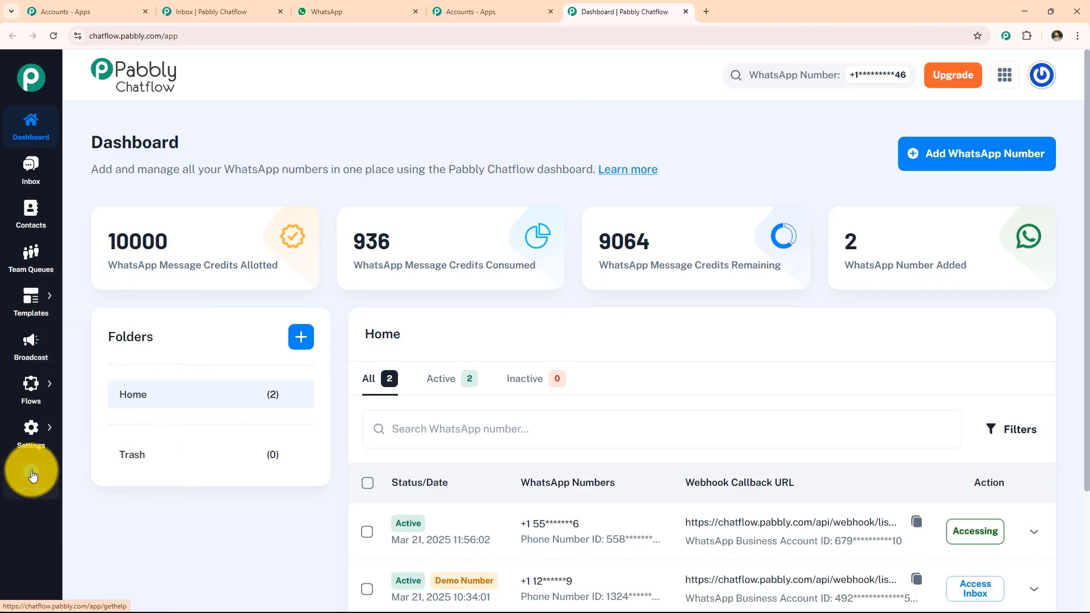
click(19, 182)
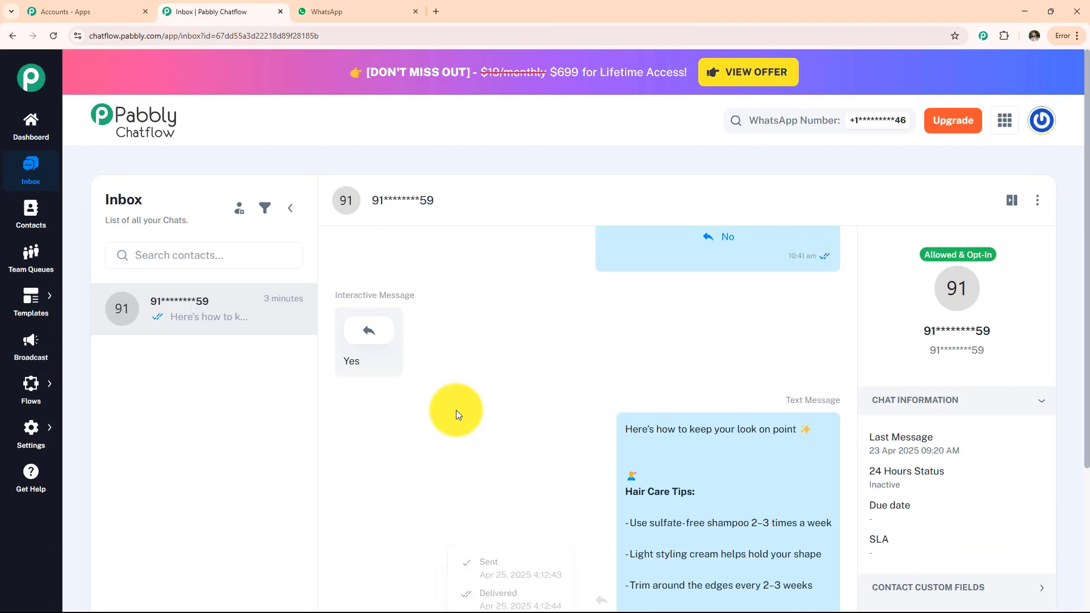
scroll(474, 413, up, 6)
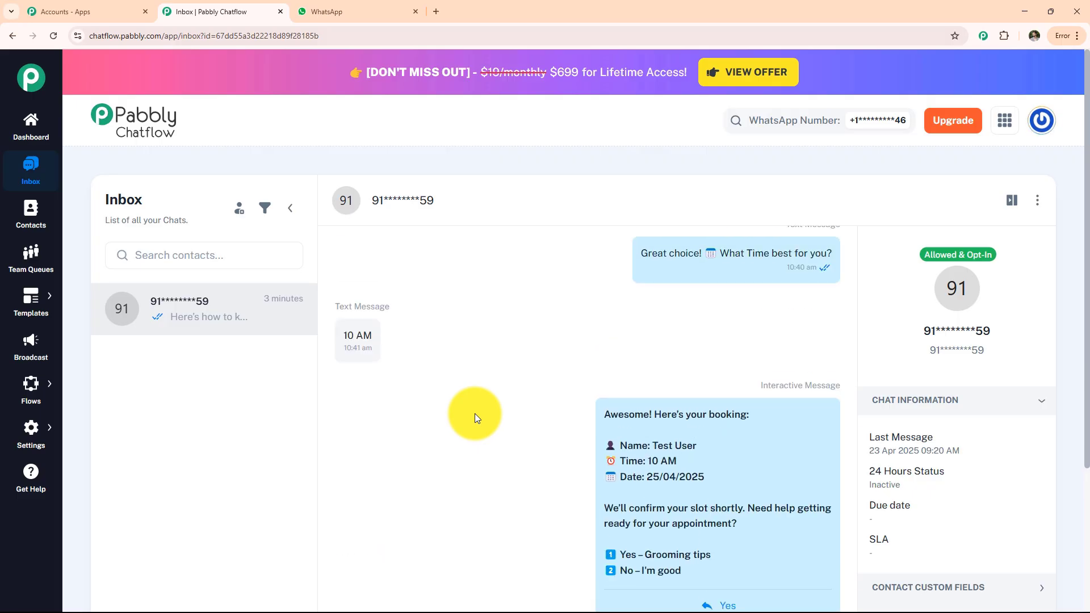
- Look over the contact list on the Contacts page and the chat categories on the Team Queues page
click(30, 213)
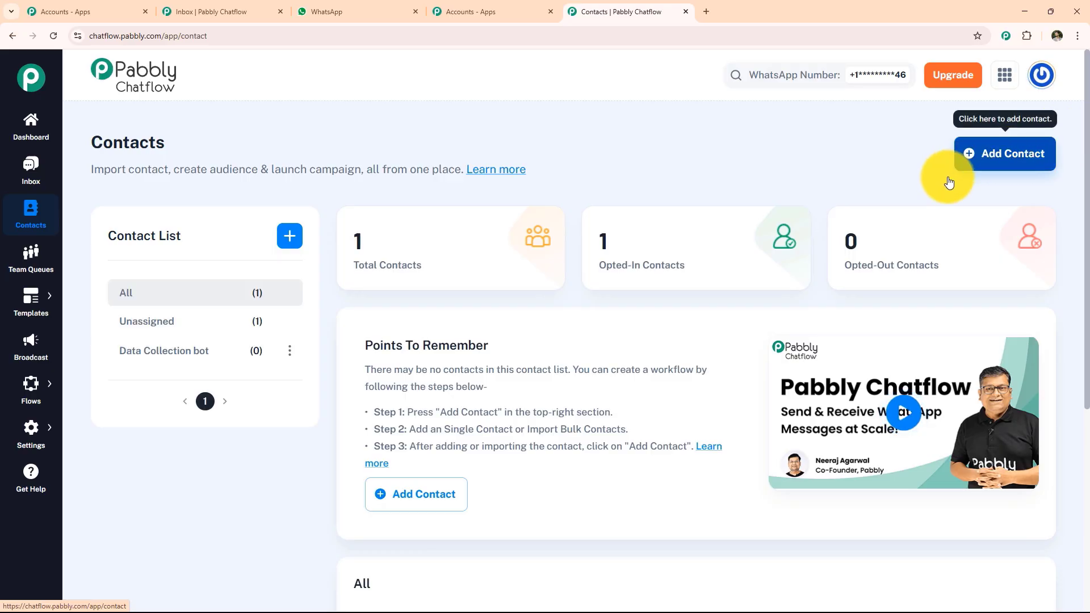
scroll(621, 341, down, 5)
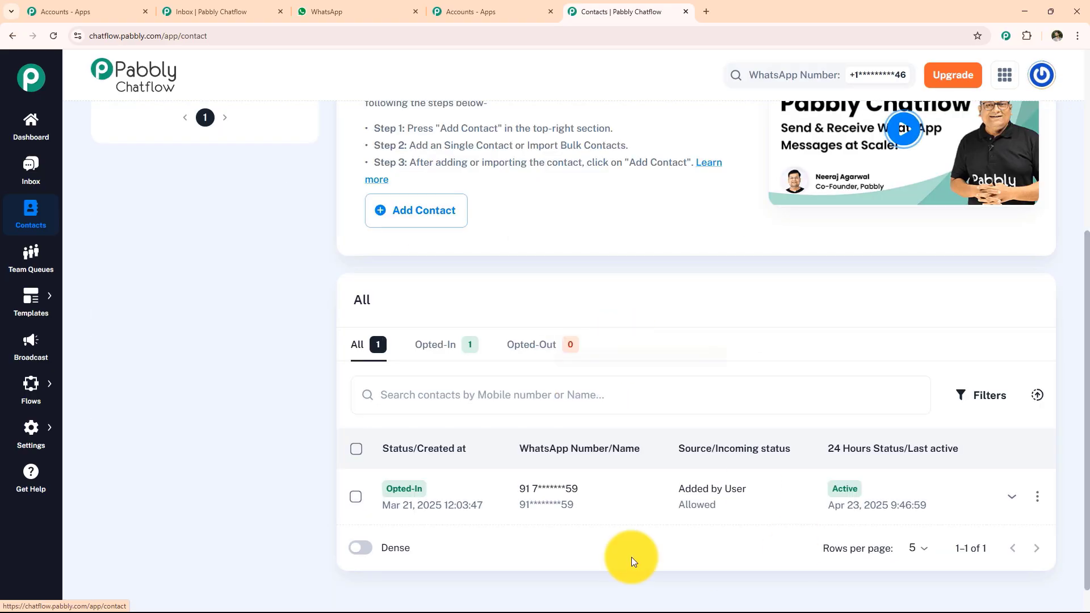
click(30, 255)
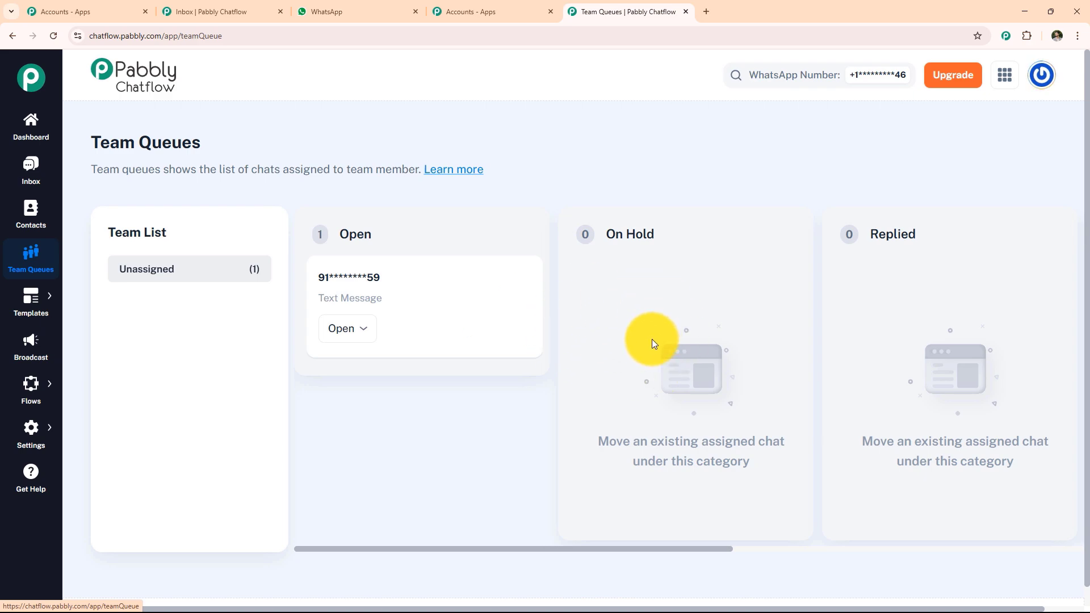
- Open the templates list and examine the form for adding a new message template
mouse_move(27, 314)
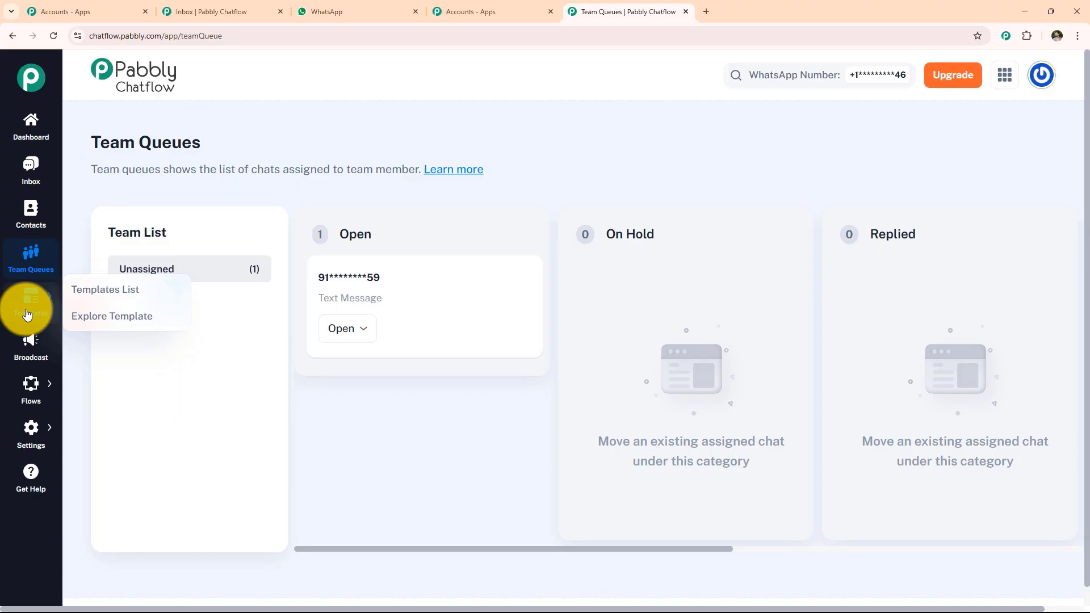
click(94, 290)
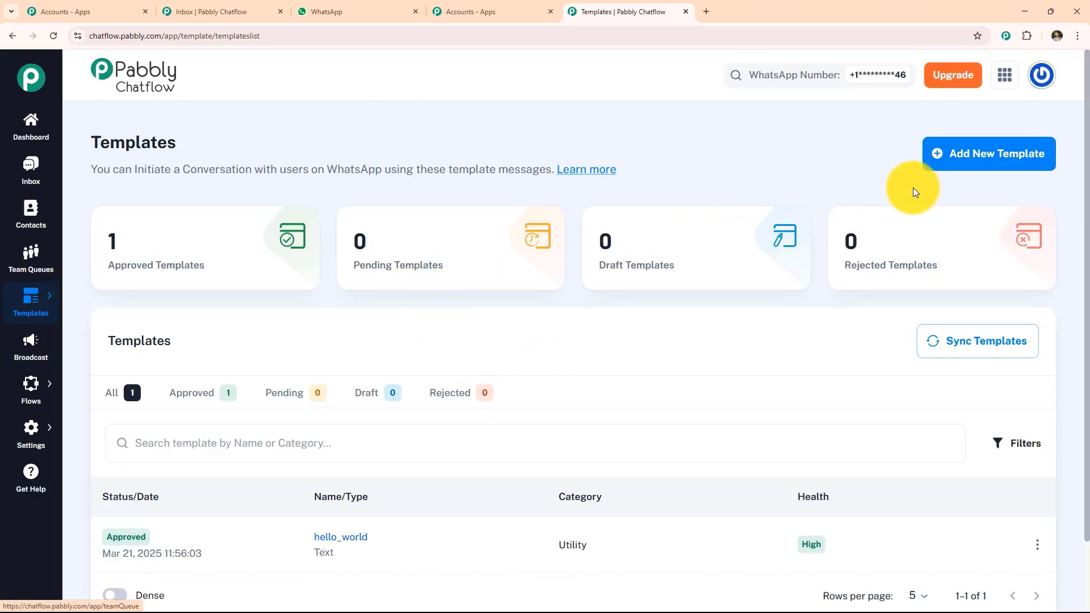
click(965, 153)
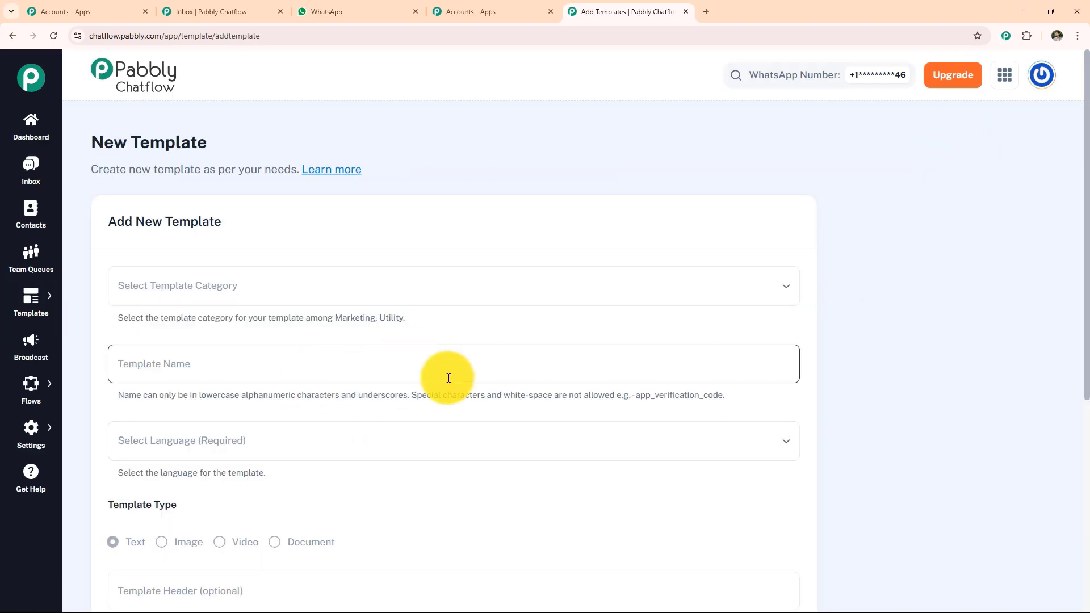
scroll(255, 486, down, 6)
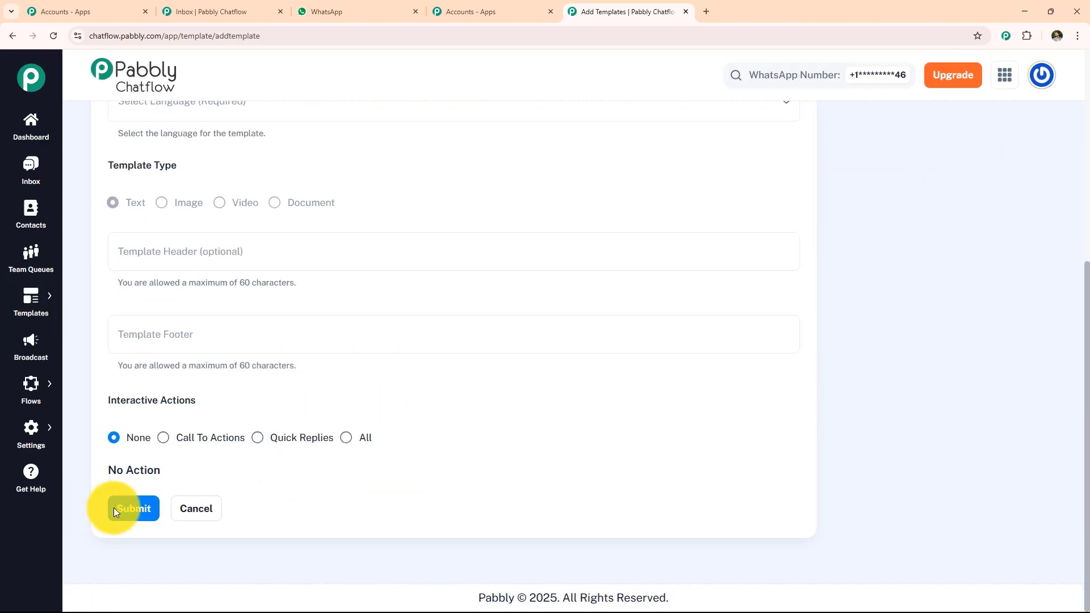
- Open the Broadcast page and examine the settings for adding a new WhatsApp broadcast
click(17, 344)
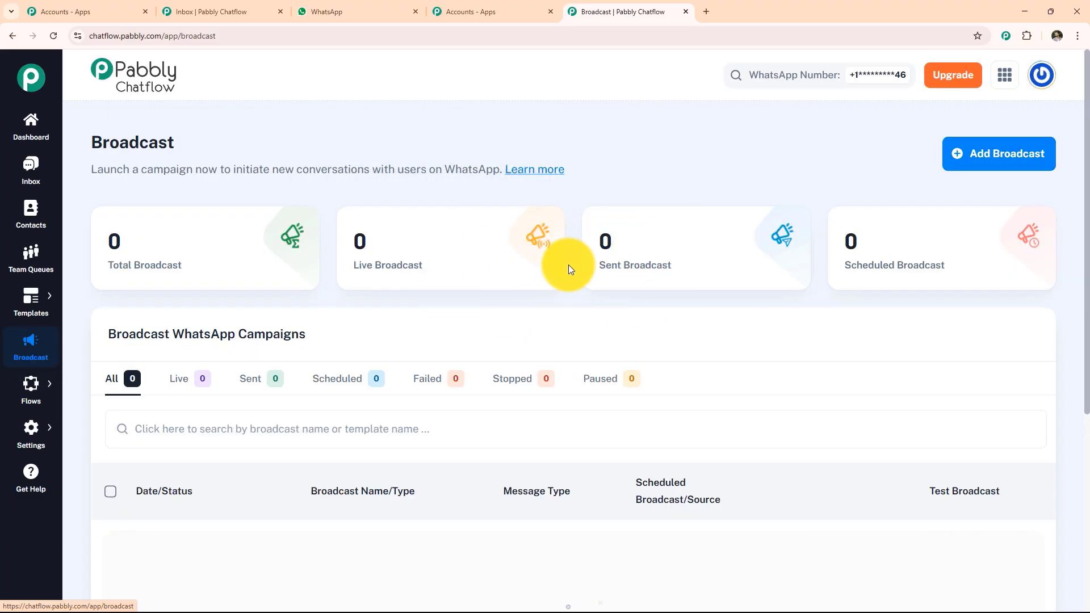
click(1002, 152)
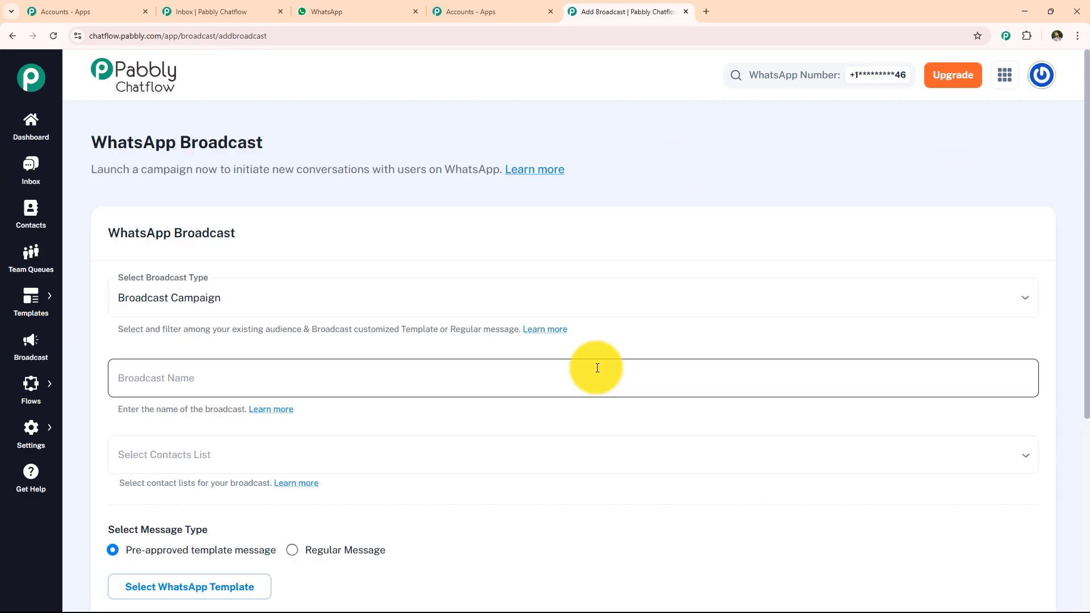
scroll(341, 375, down, 4)
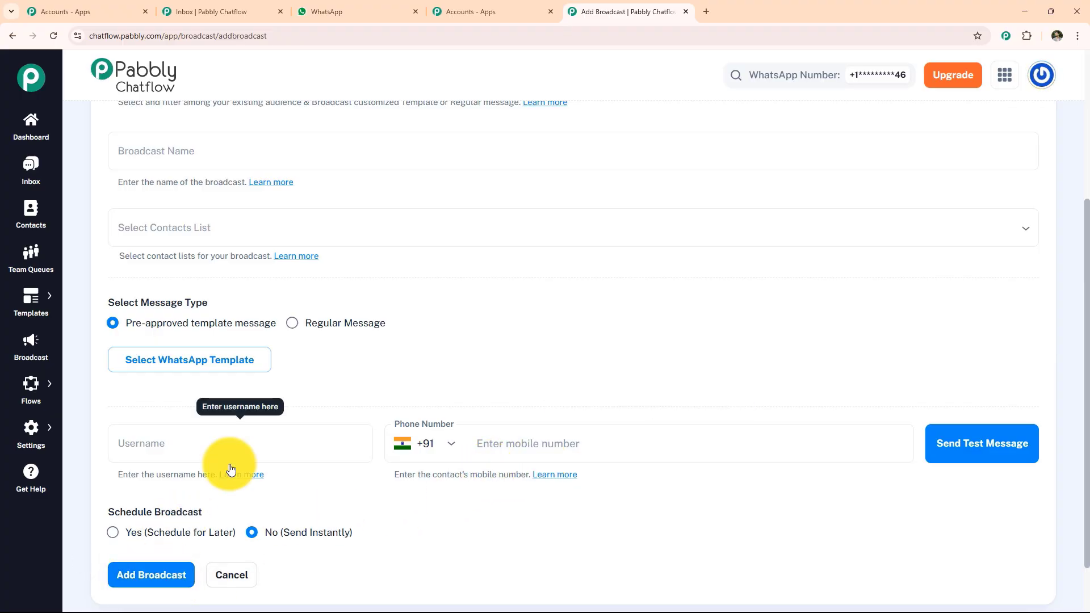
- Add a new flow in the Flow Builder and name it "WhatsApp Chatbot for Your Sporting Goods Store Business"
mouse_move(31, 386)
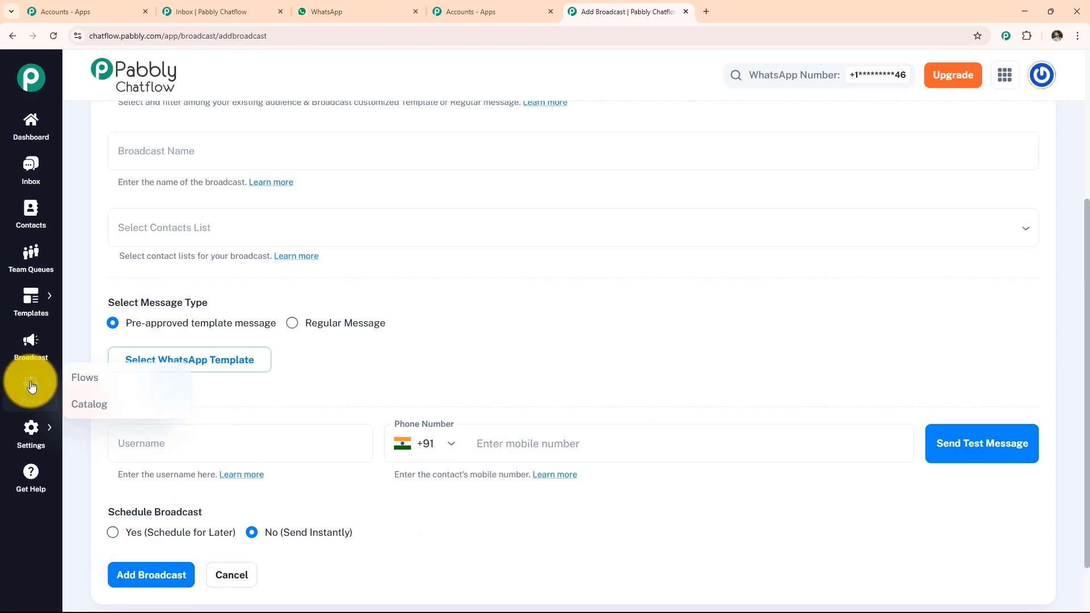
click(86, 377)
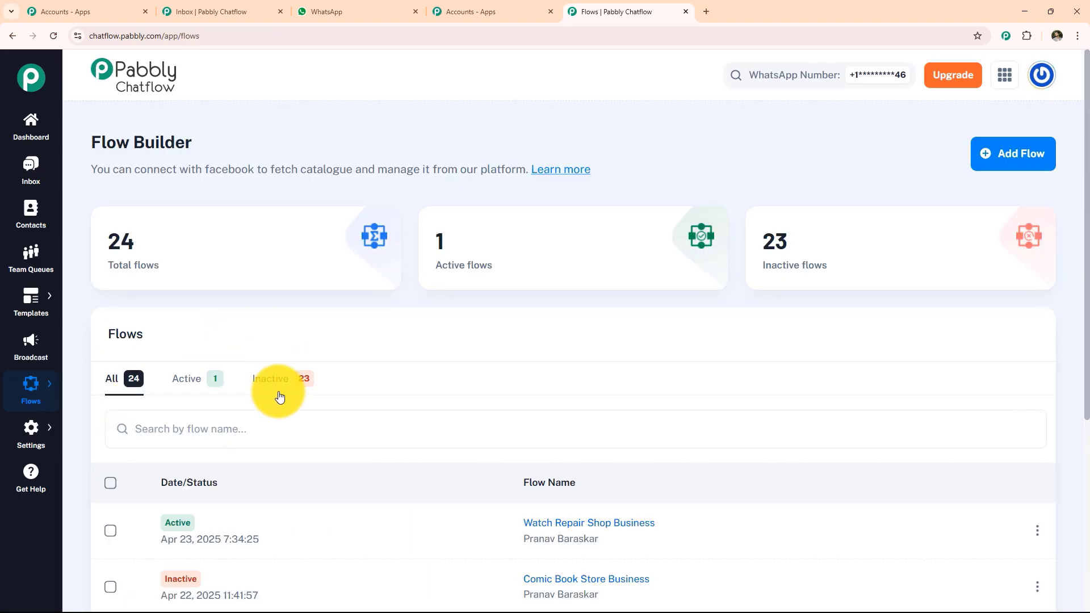
click(1016, 149)
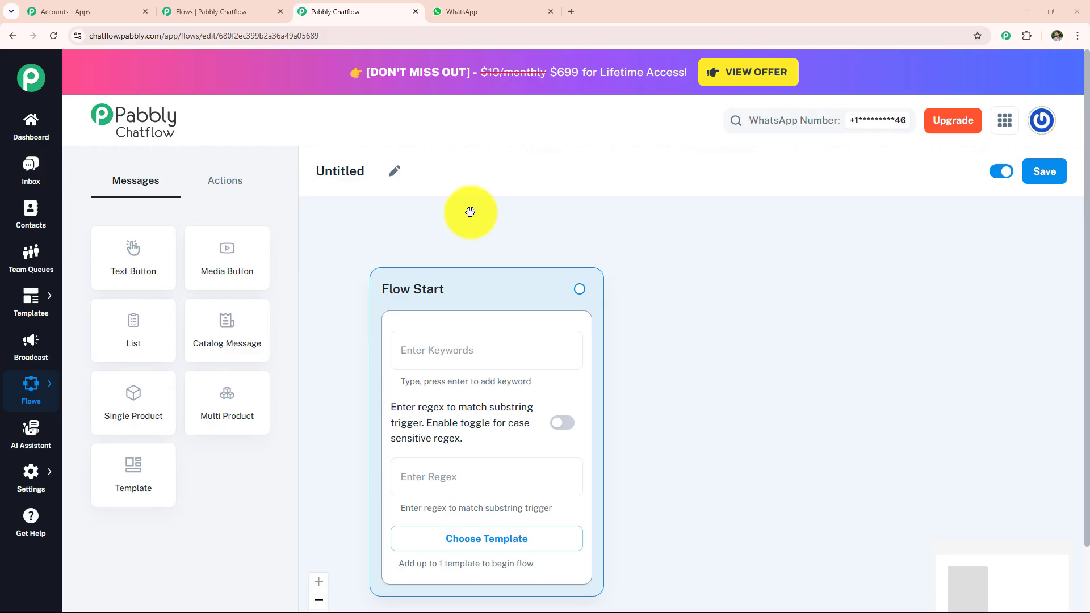
click(395, 171)
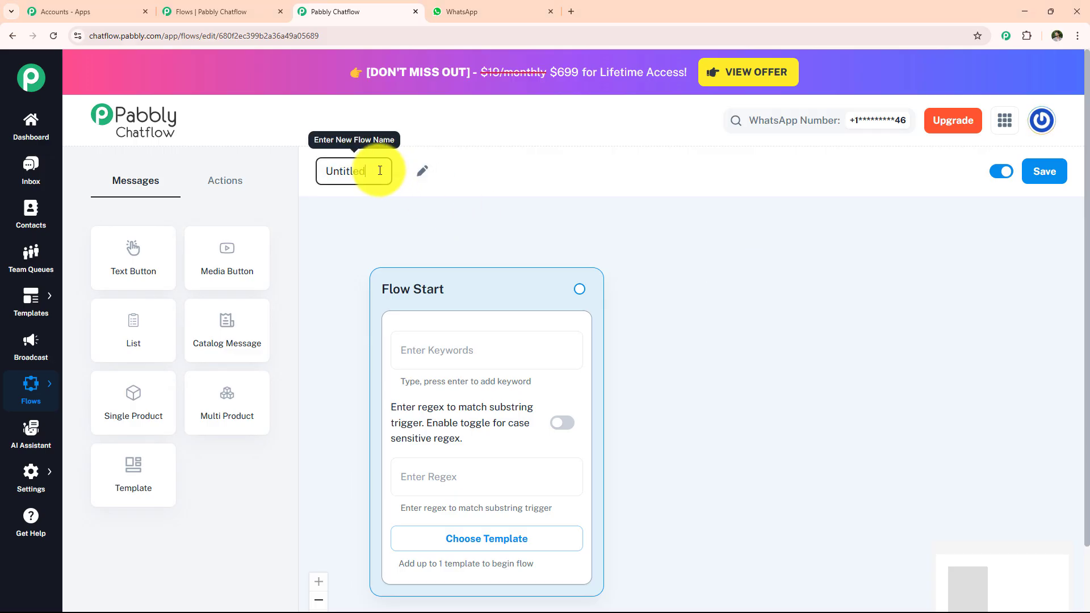
text(WhatsApp Chatbot for Your Sporting Goods Store Business)
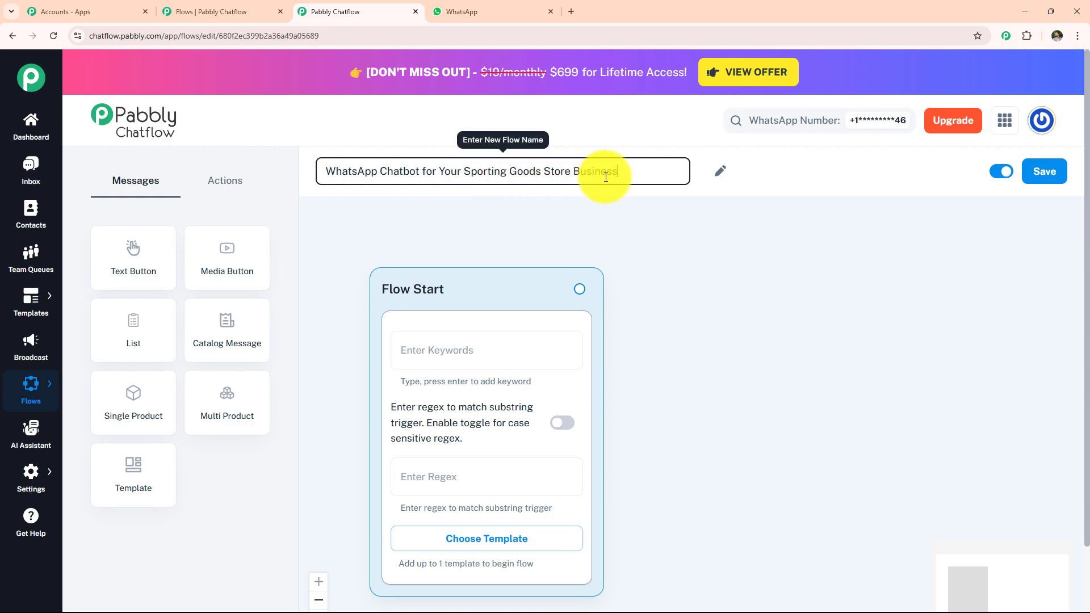
- Add the trigger keywords Hello, Hii, Hey and New Arrivals to the Flow Start block
click(665, 263)
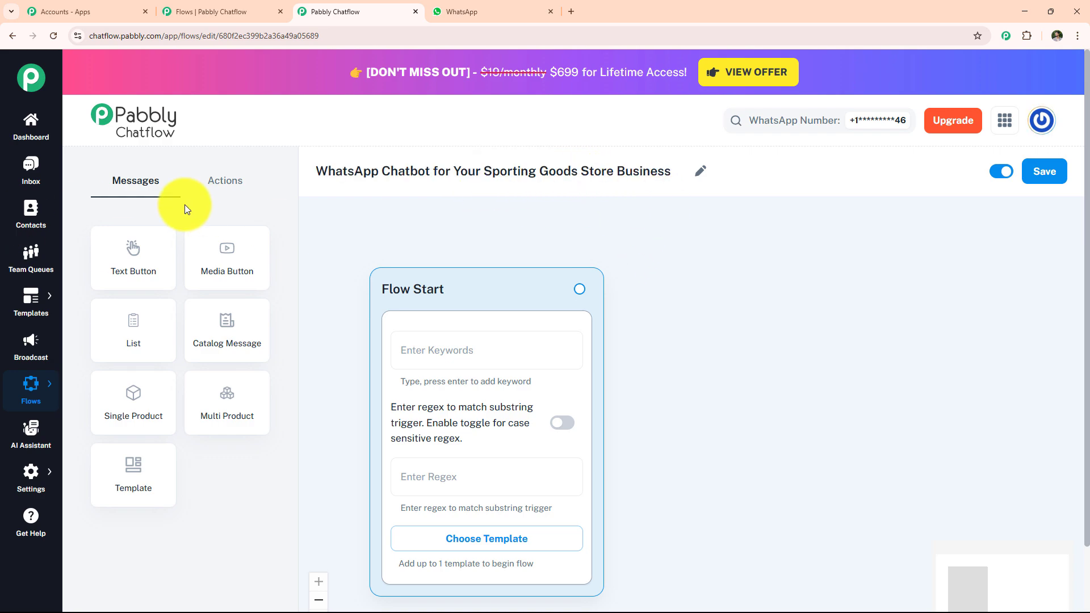
click(235, 185)
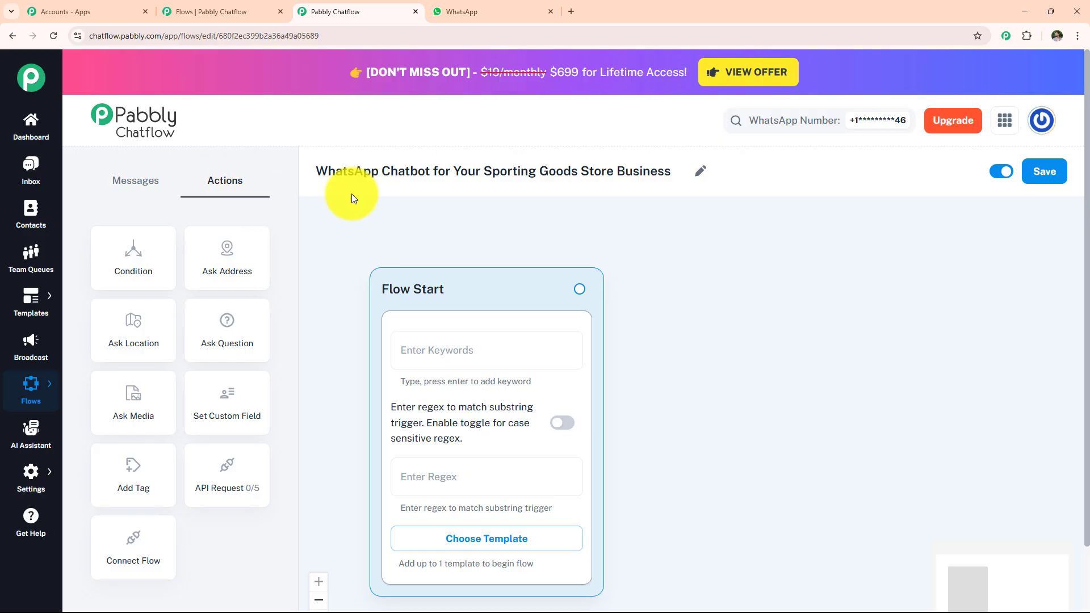
click(420, 348)
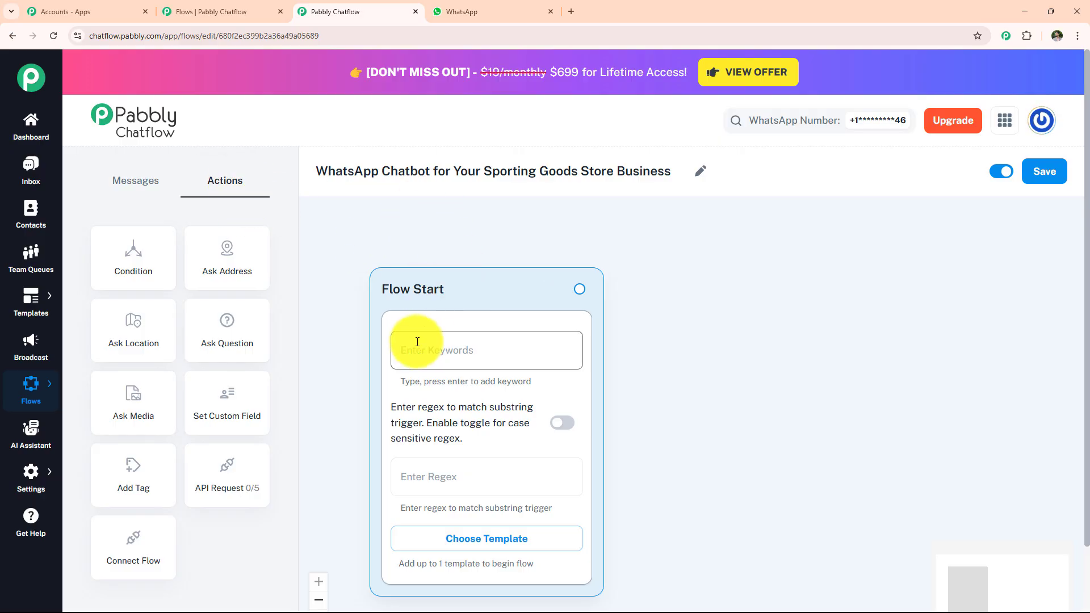
click(479, 352)
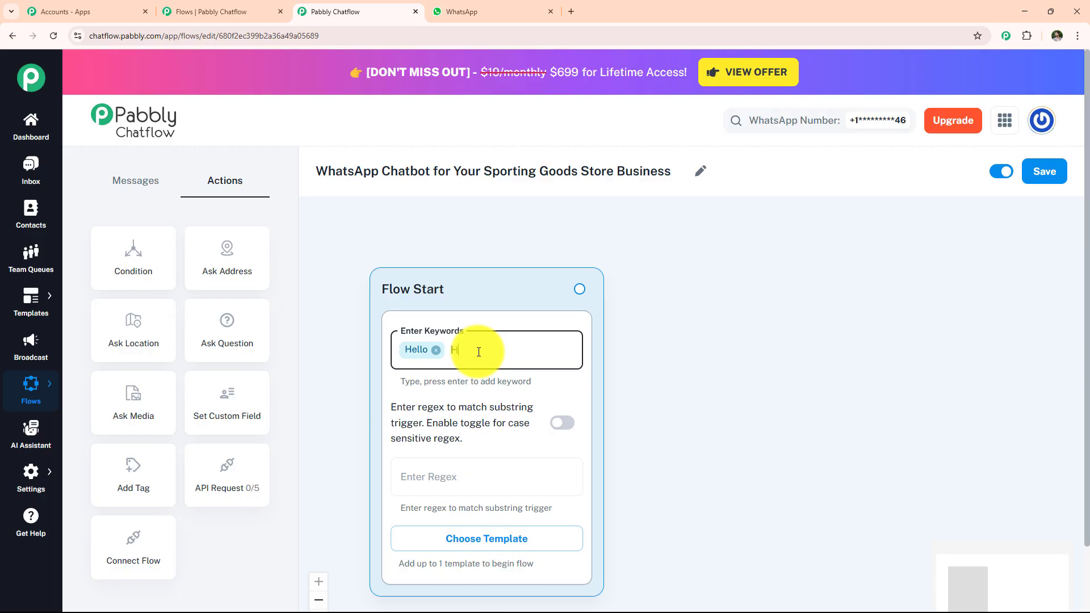
text(Hey)
key(Return)
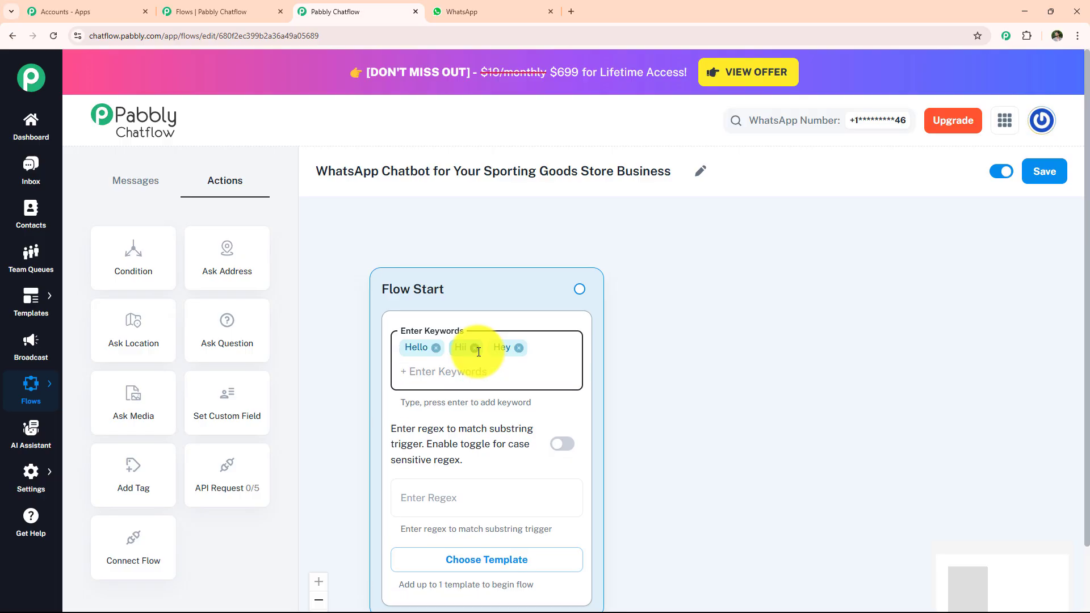
text(New Arrivals)
key(Return)
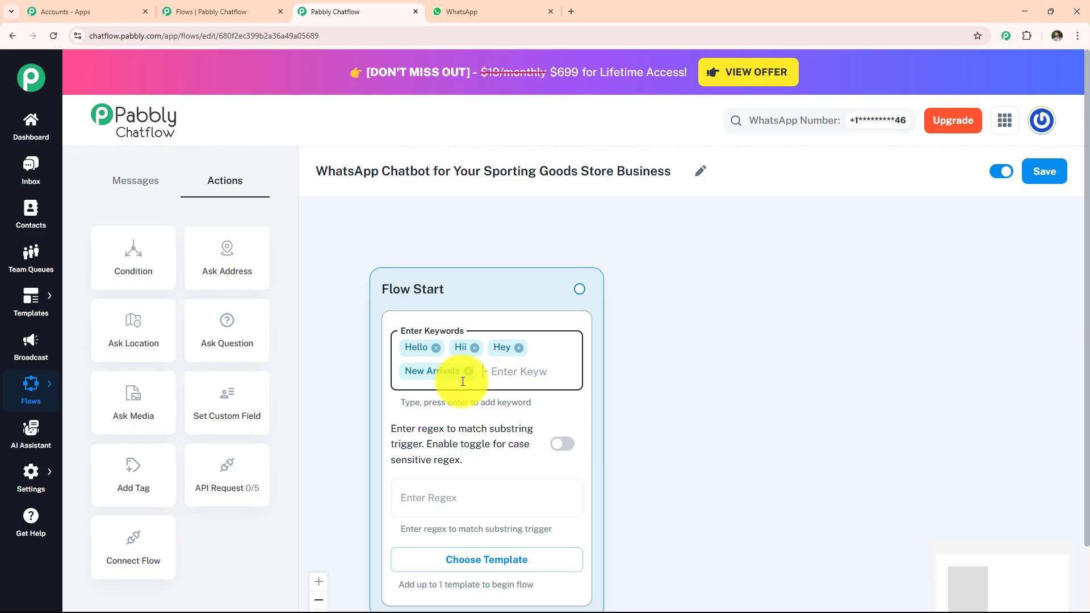
- Set the Flow Start substring-matching regex to \b(Newarrivals|buy|sports)\b
click(439, 501)
click(439, 500)
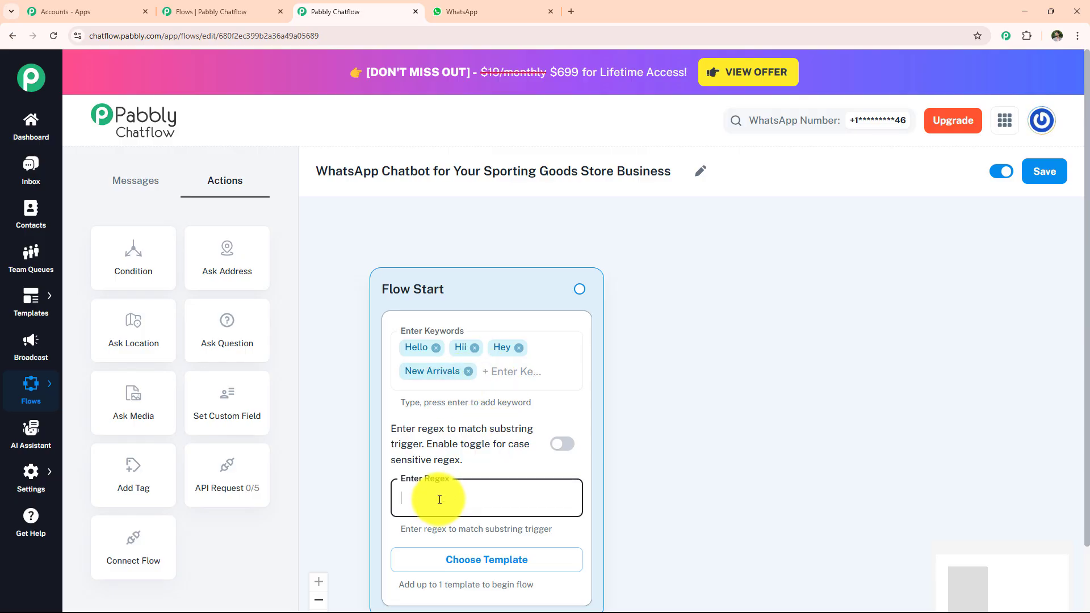
text(\b(Newarrivals|buy|sports))
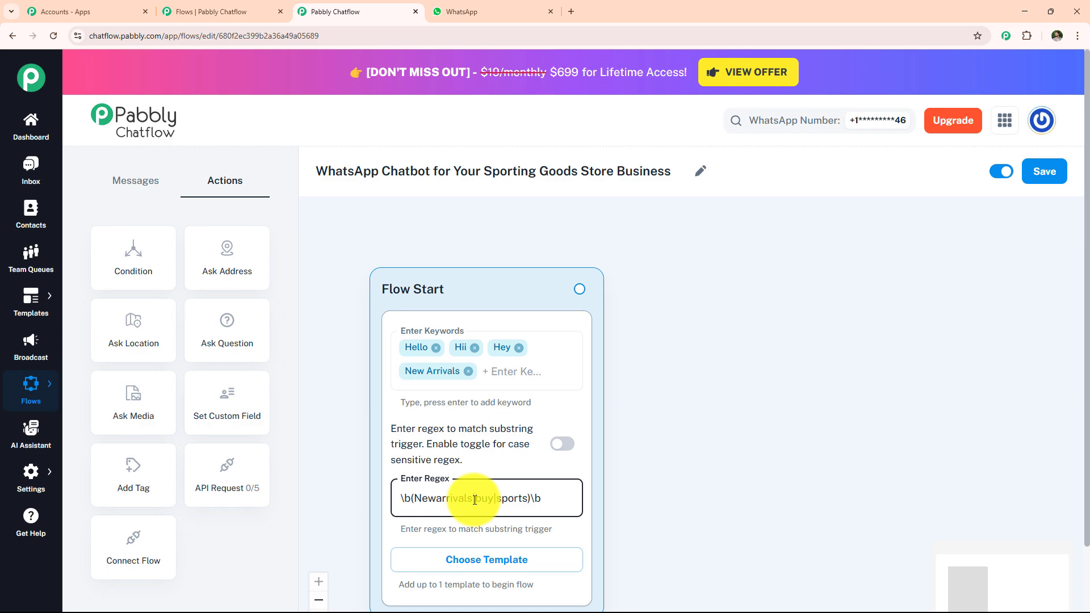
- Add a Text Button message with the prepared welcome text beginning "Hey champion! Welcome to *ProGear Sports*!" and asking about seeing what's new in-store
click(126, 185)
drag(134, 265, 598, 255)
click(681, 352)
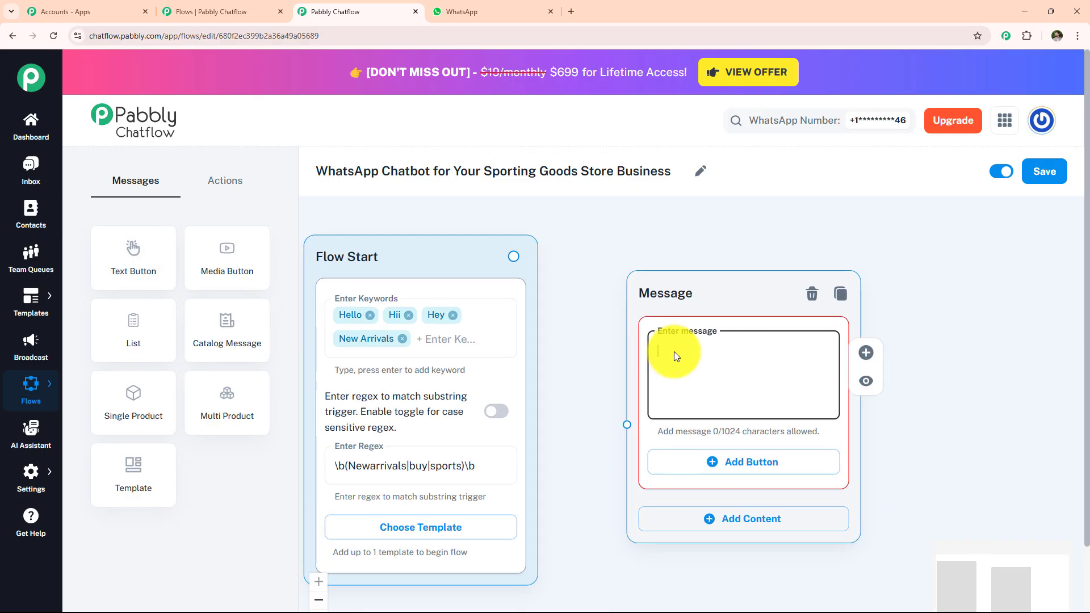
key(ctrl+v)
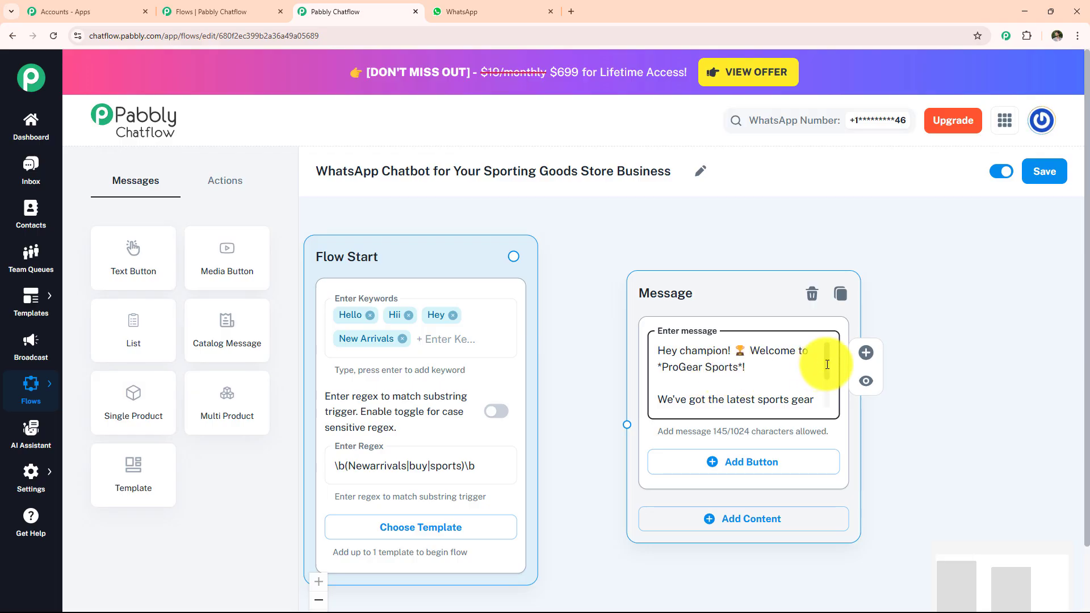
drag(827, 364, 832, 397)
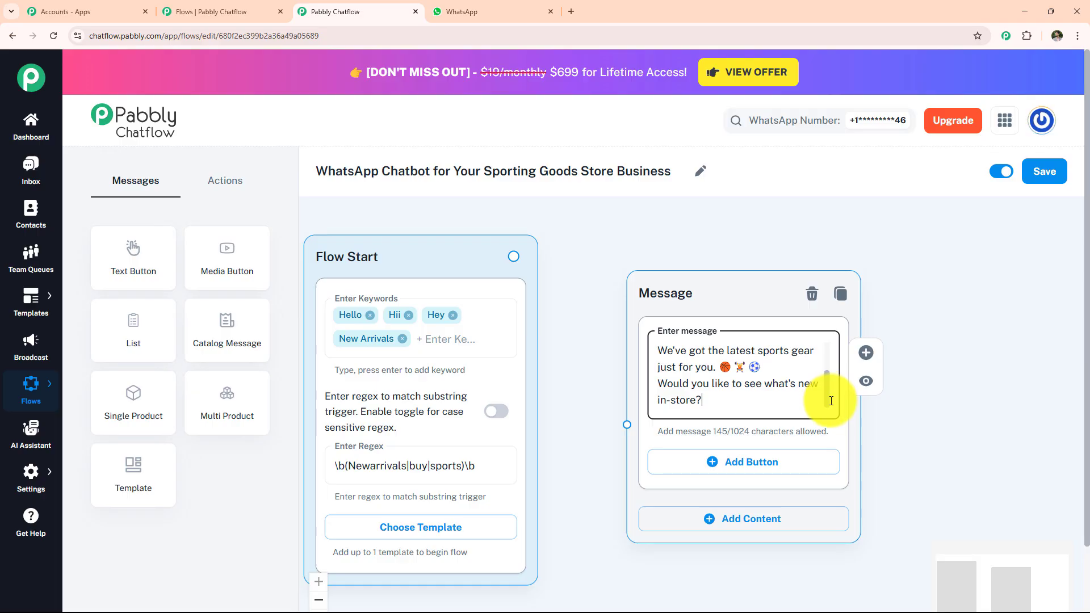
click(803, 439)
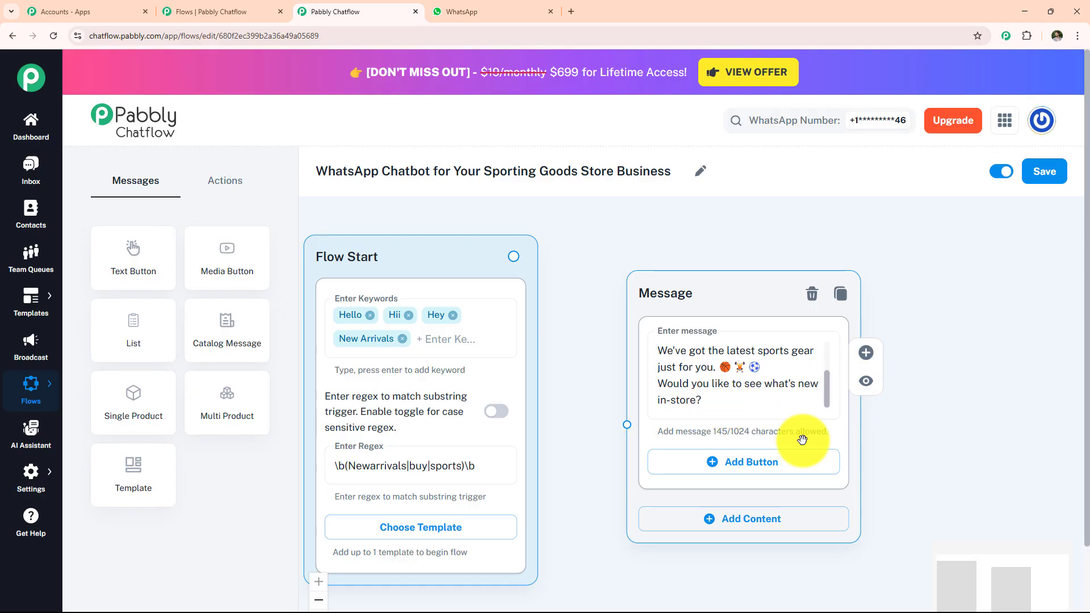
- Add a "View New Arrivals" button to the welcome message and connect Flow Start to that message
click(776, 464)
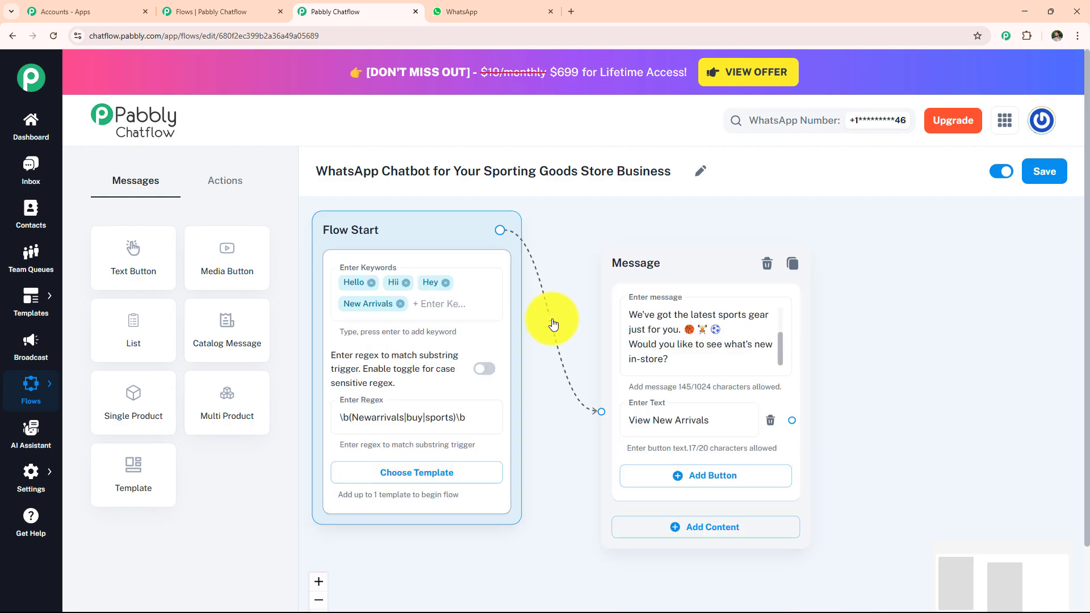
drag(554, 323, 601, 412)
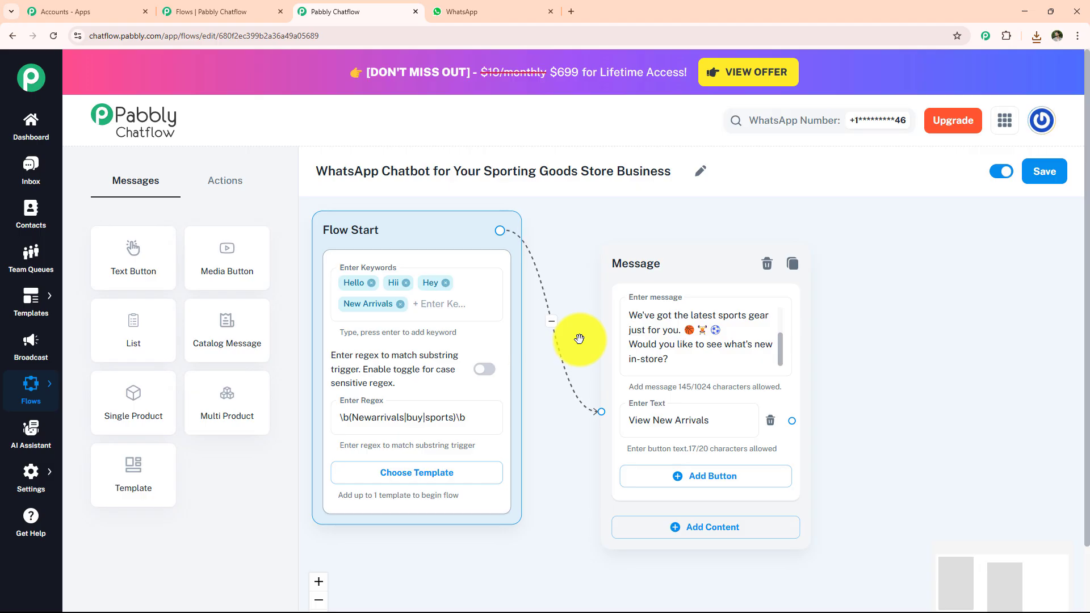
- Add a Media Button message with the shoe image 08f69743-73e1-46a1-adff-811e30f45be0 and a caption beginning "Nike Air Zoom Pegasus 41 – Running"
drag(267, 272, 730, 195)
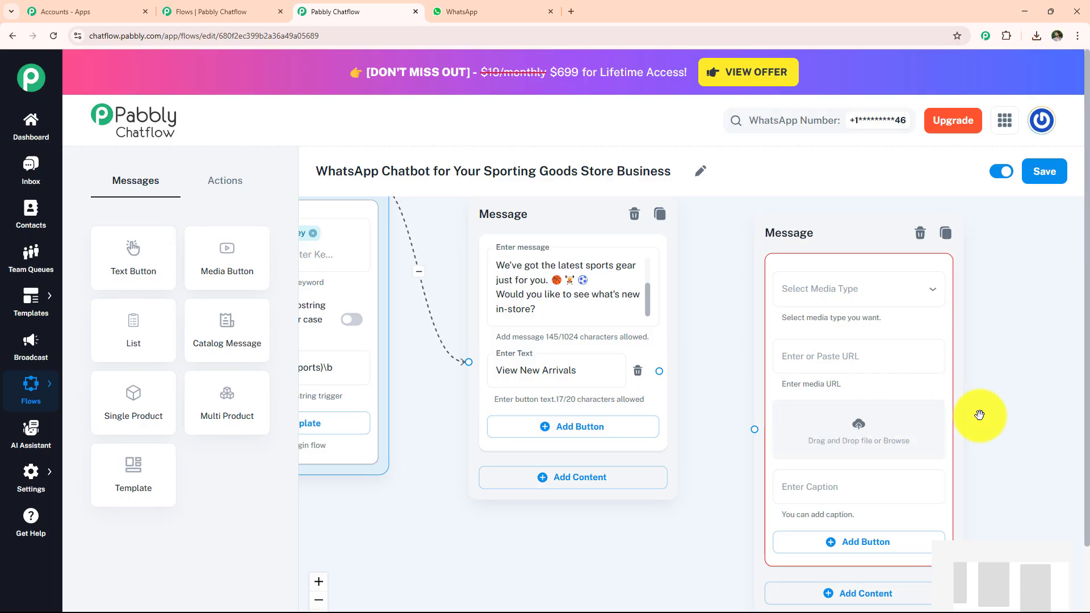
click(859, 434)
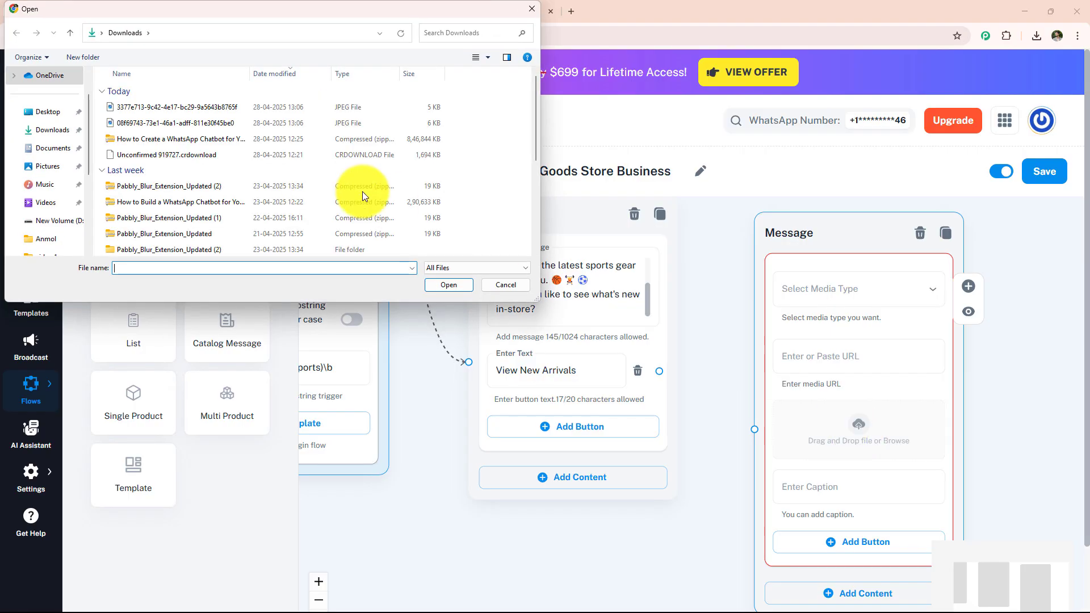
click(215, 123)
click(442, 285)
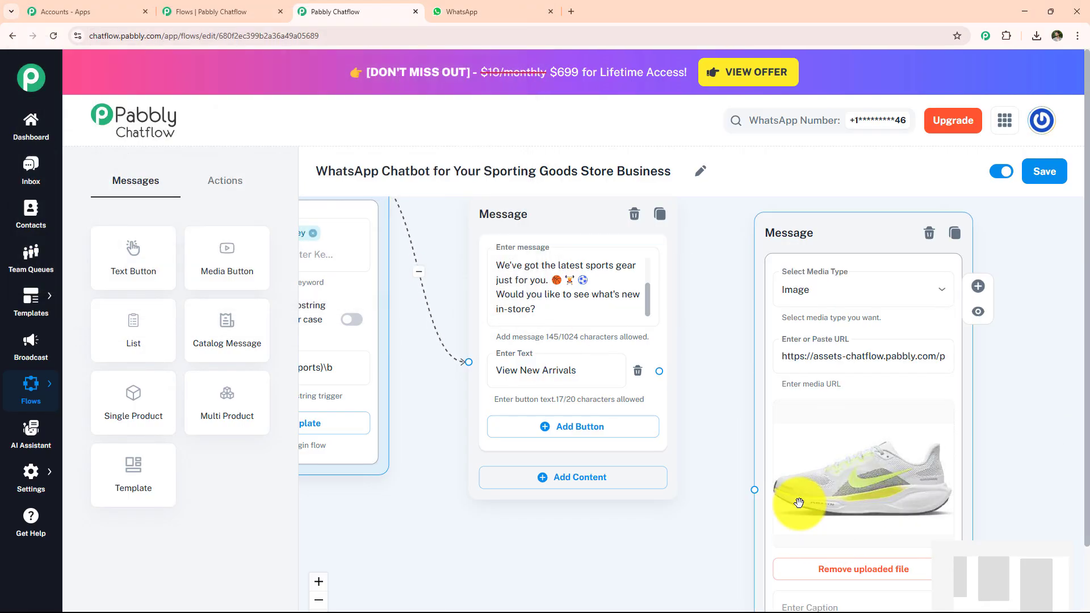
drag(842, 246, 817, 334)
drag(611, 413, 576, 195)
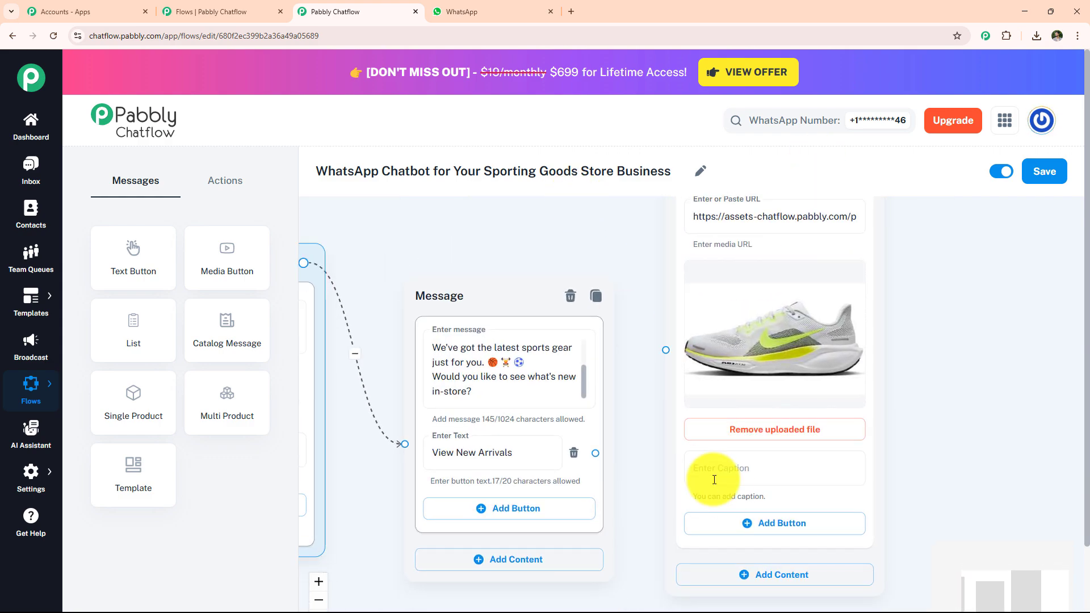
click(747, 471)
key(ctrl+v)
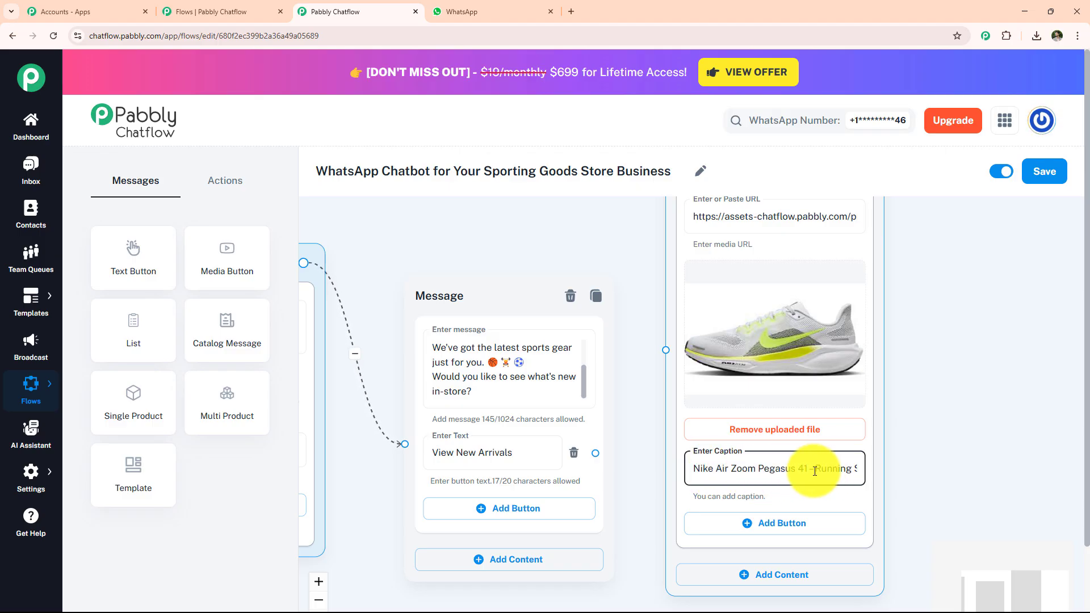
- Add a "Book Now" button to the shoe message and connect the View New Arrivals button to that message
click(823, 525)
text(Book Now)
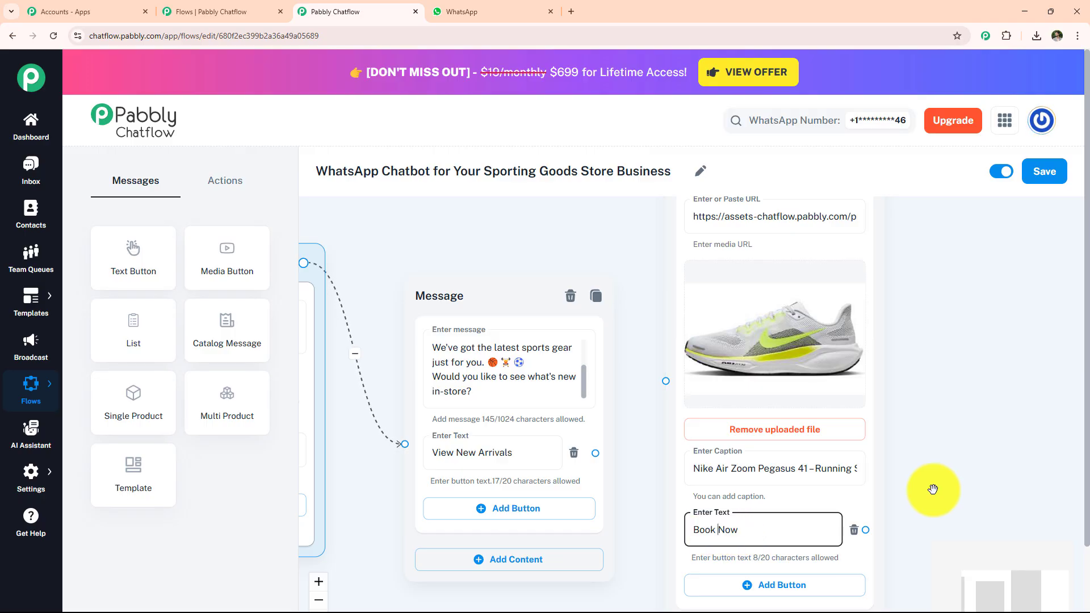
drag(594, 453, 895, 506)
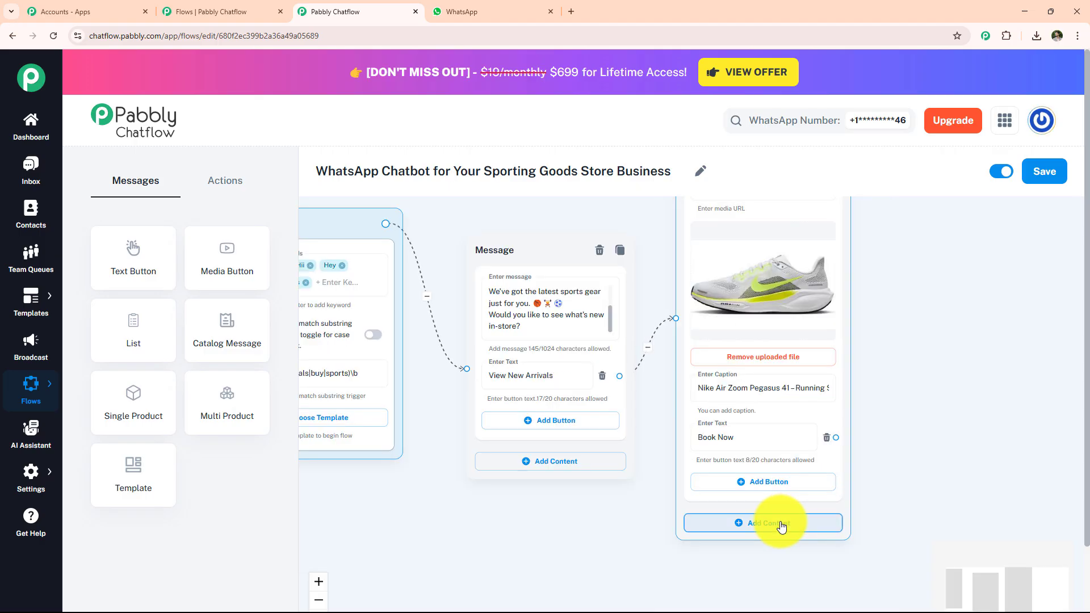
- Add a second media content to the shoe message and upload the image 3377e713-9c42-4e17-bc29-9a5643b8765f
click(782, 526)
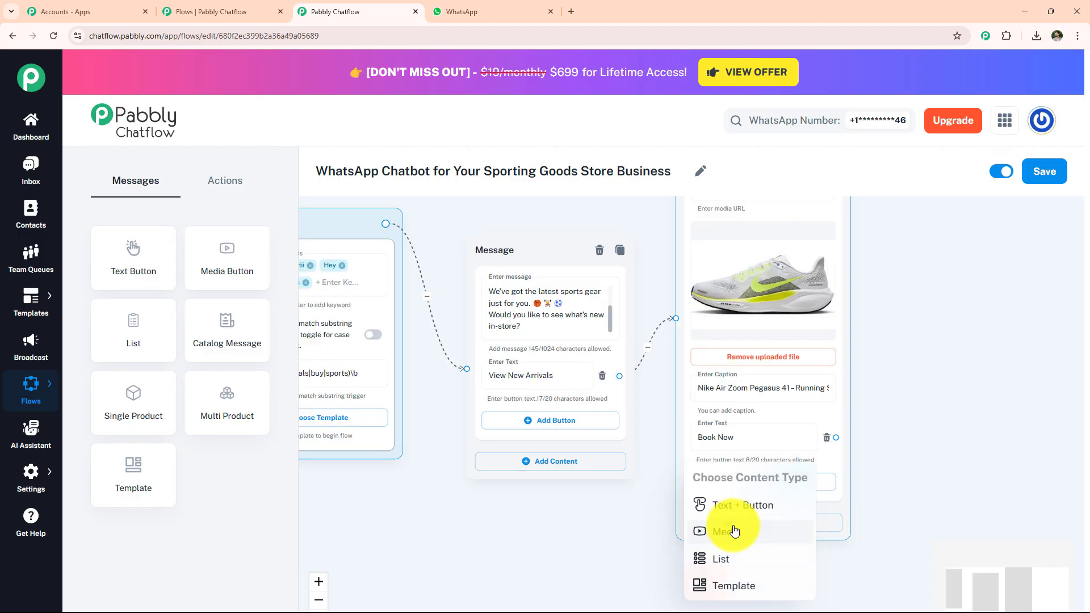
click(730, 529)
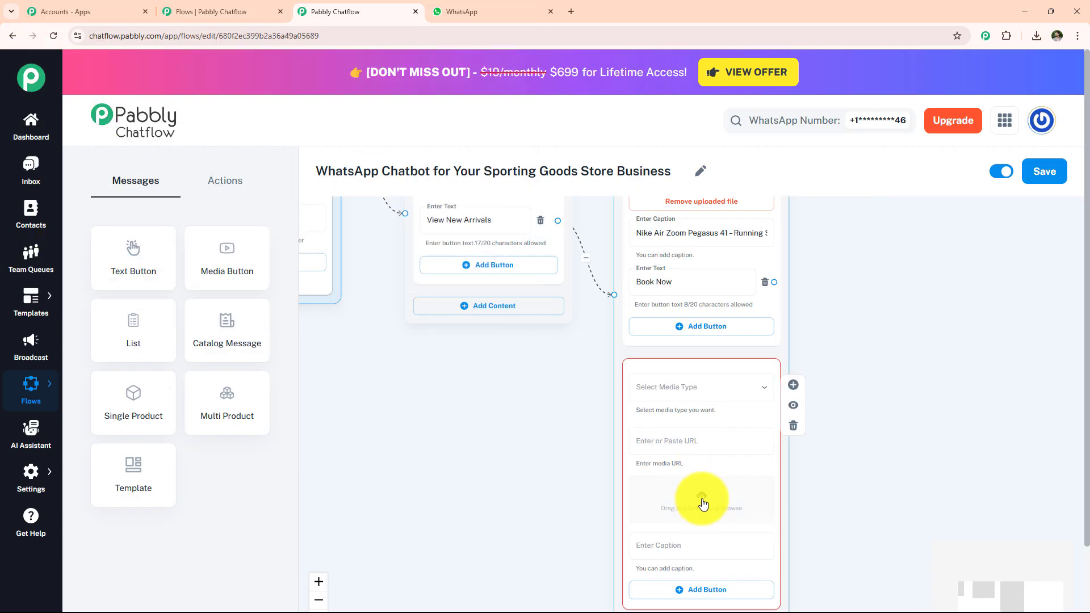
click(702, 503)
click(142, 107)
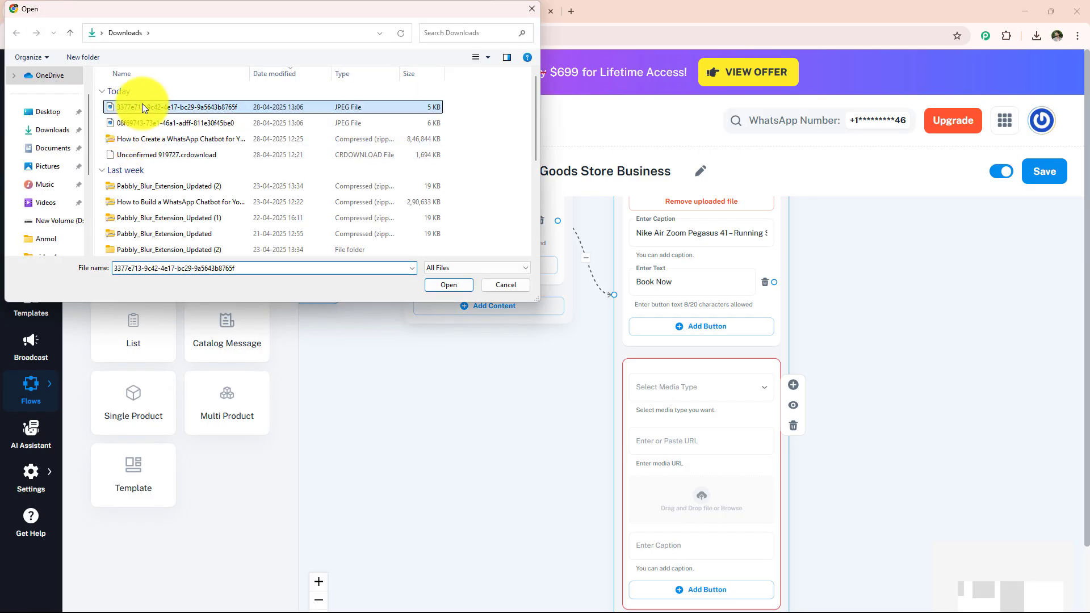
click(456, 289)
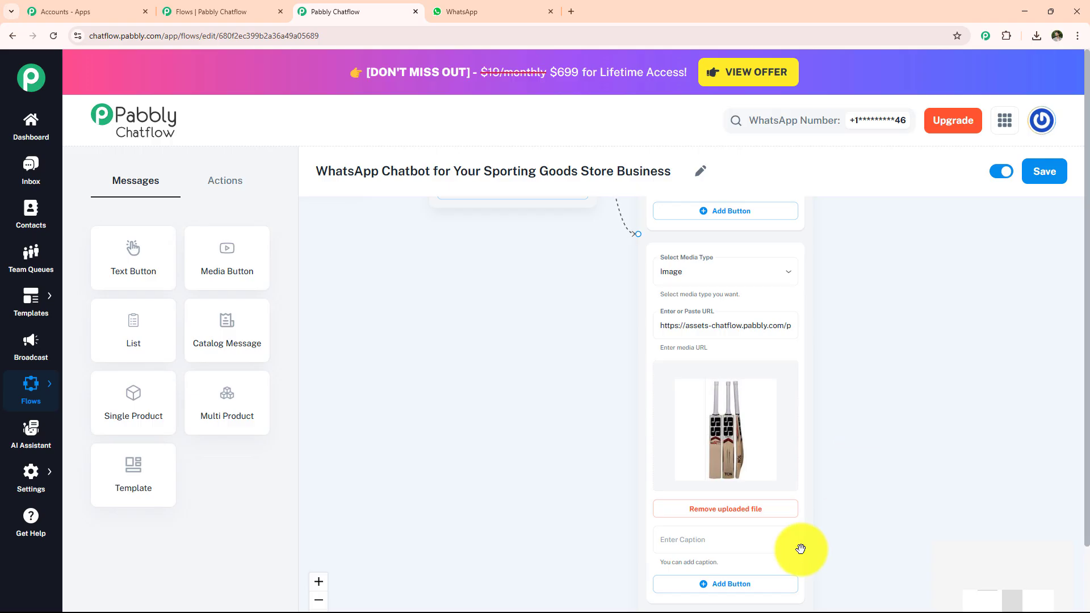
- Caption the bat image "SS Master 9000 – Cricket Bat" and give it a "Book Now" button
click(716, 549)
text(SS Master 9000 - Cricket Bat)
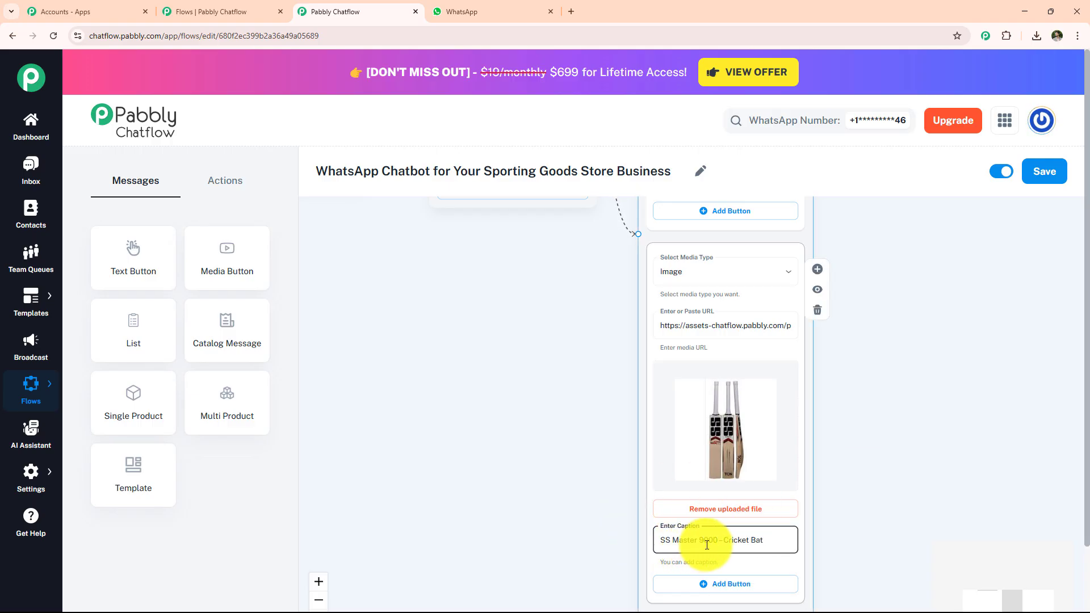
scroll(705, 545, up, 1)
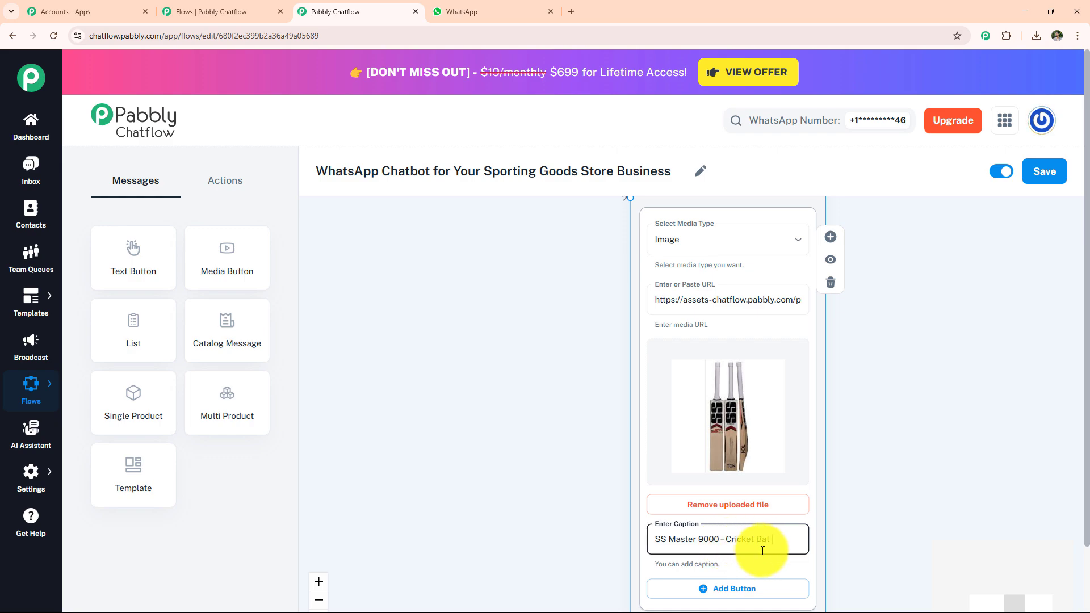
click(764, 590)
scroll(857, 479, down, 1)
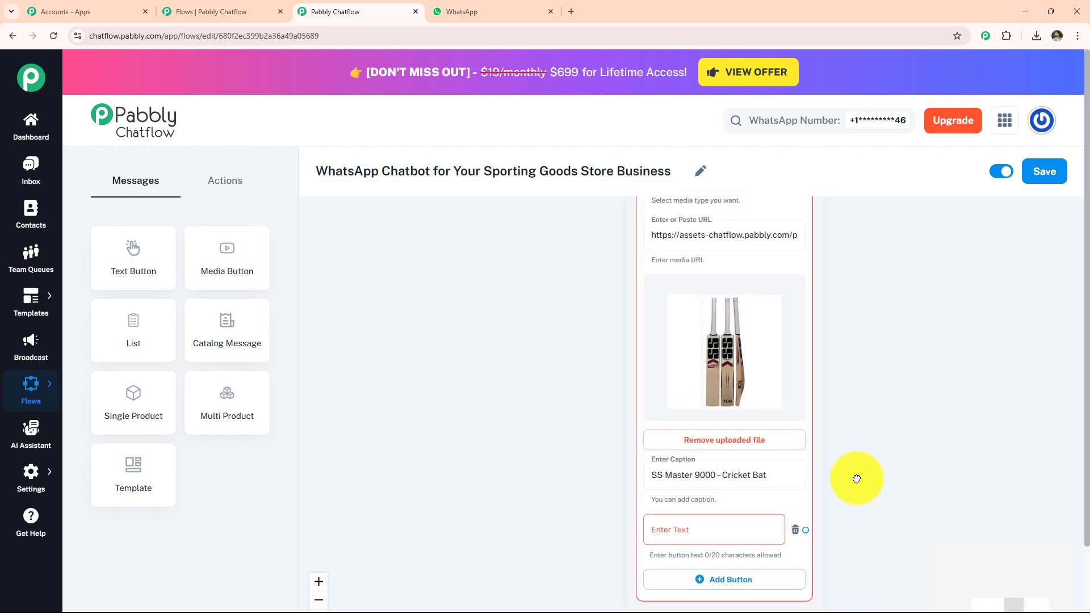
click(683, 535)
text(Book N)
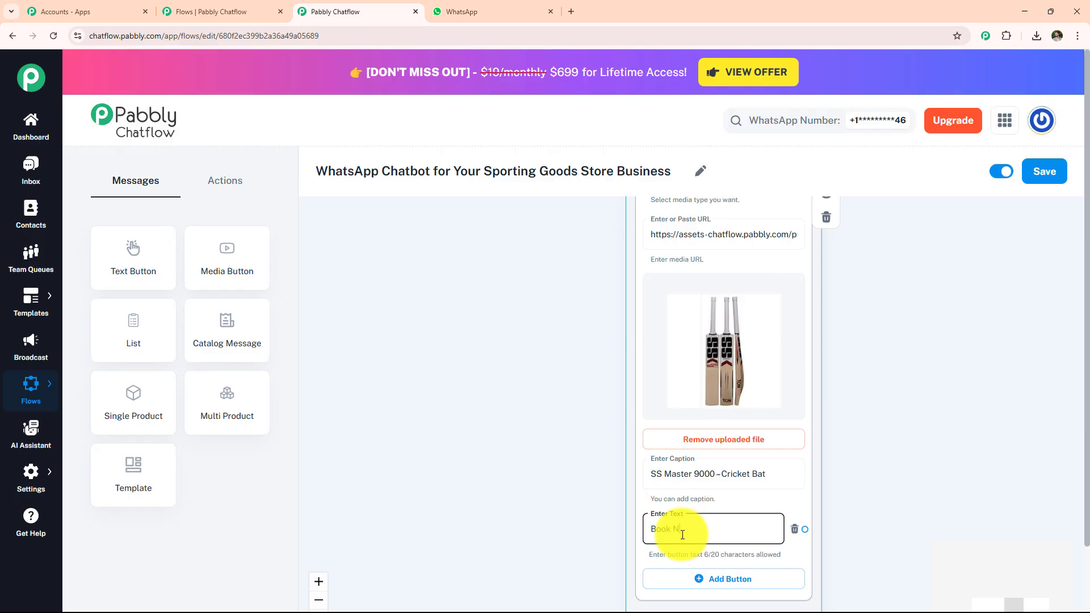
text(ow)
scroll(912, 270, down, 3)
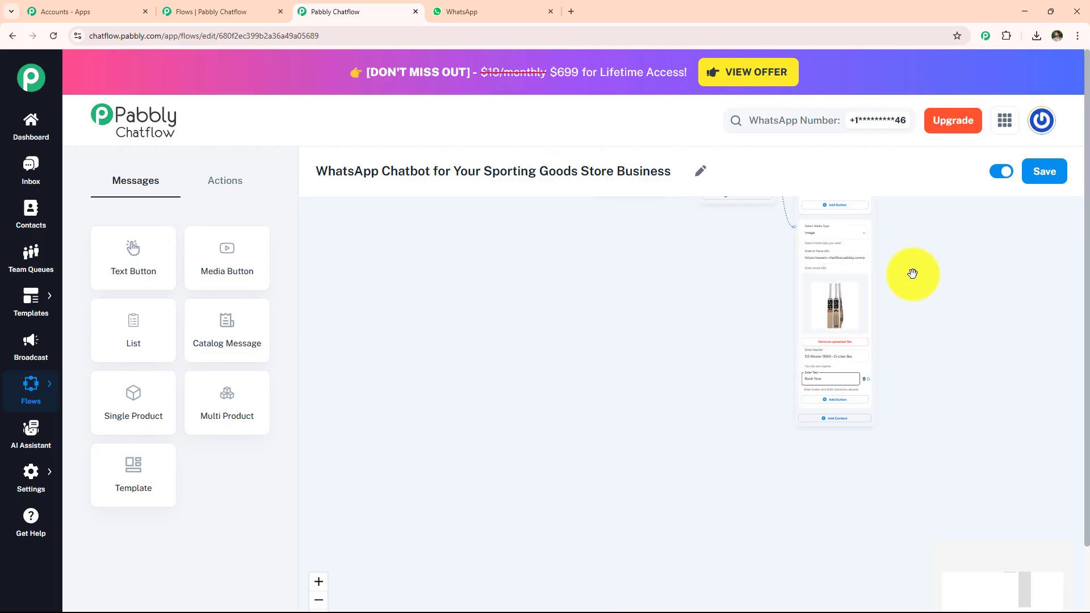
drag(571, 319, 482, 506)
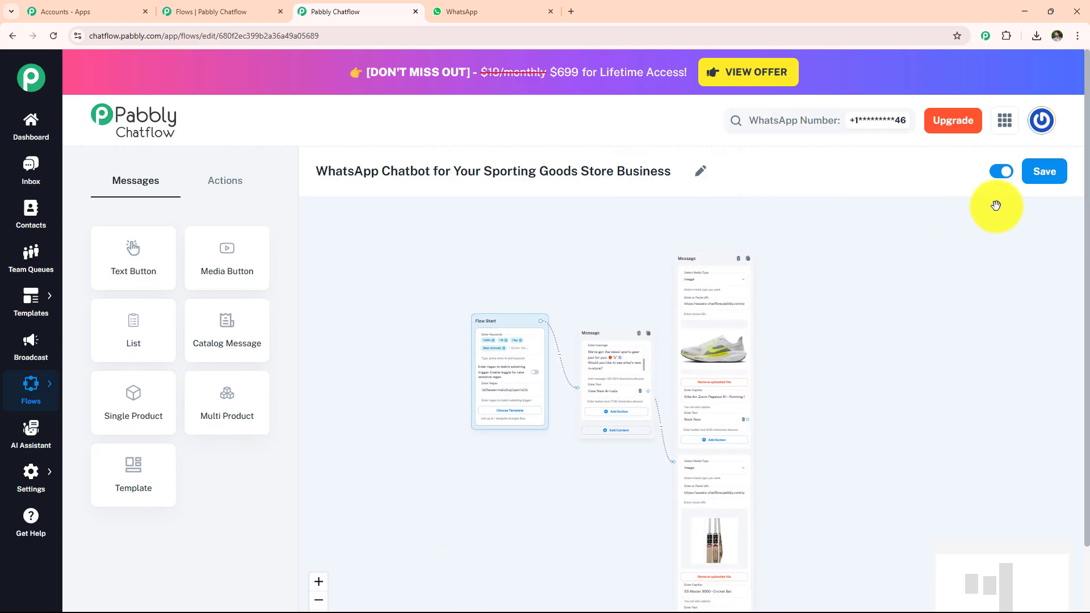
- Add an Ask Question block with the prepared "Great choice!" text requesting the customer's full name and the product to reserve
click(234, 181)
drag(227, 335, 812, 311)
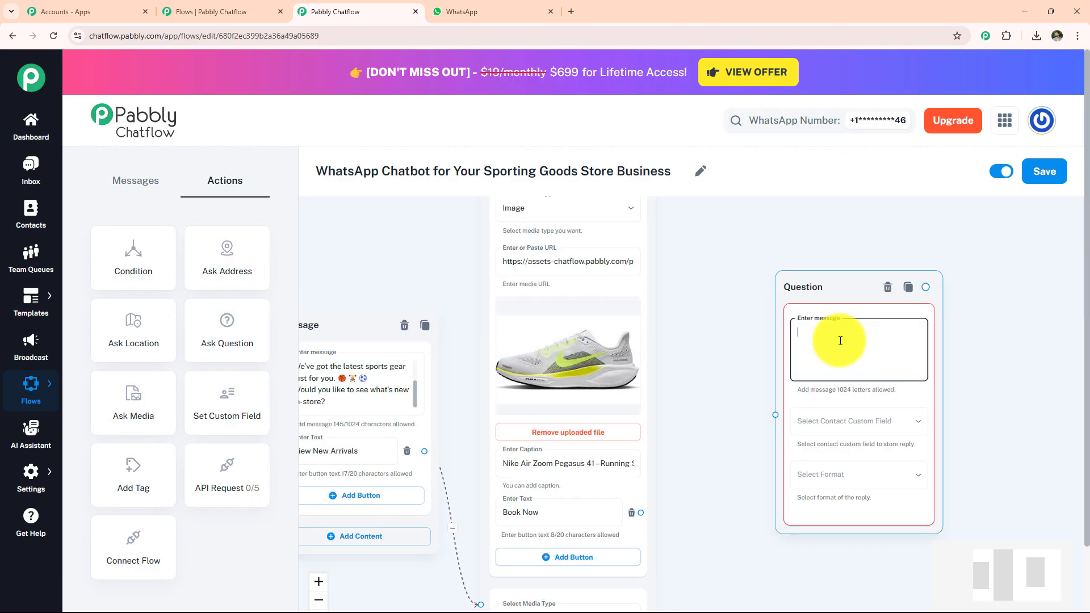
key(ctrl+v)
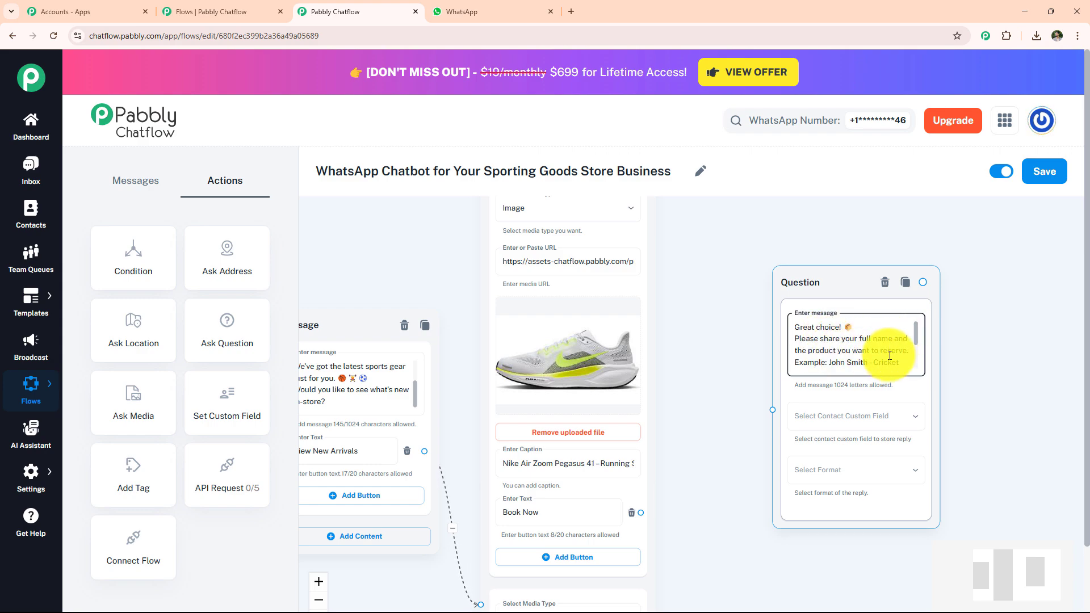
drag(915, 331, 916, 342)
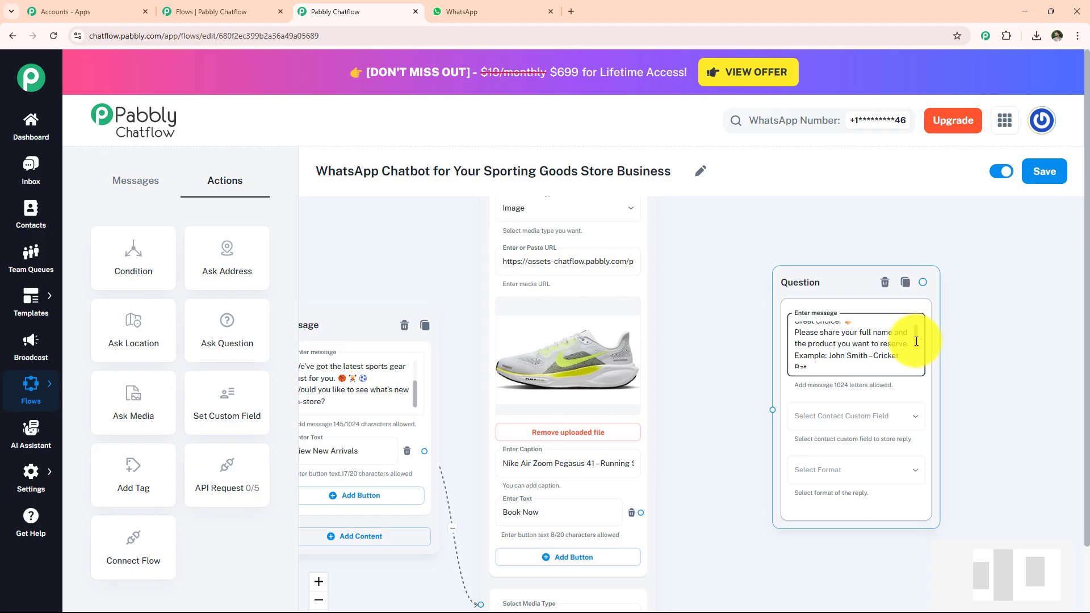
scroll(916, 341, down, 1)
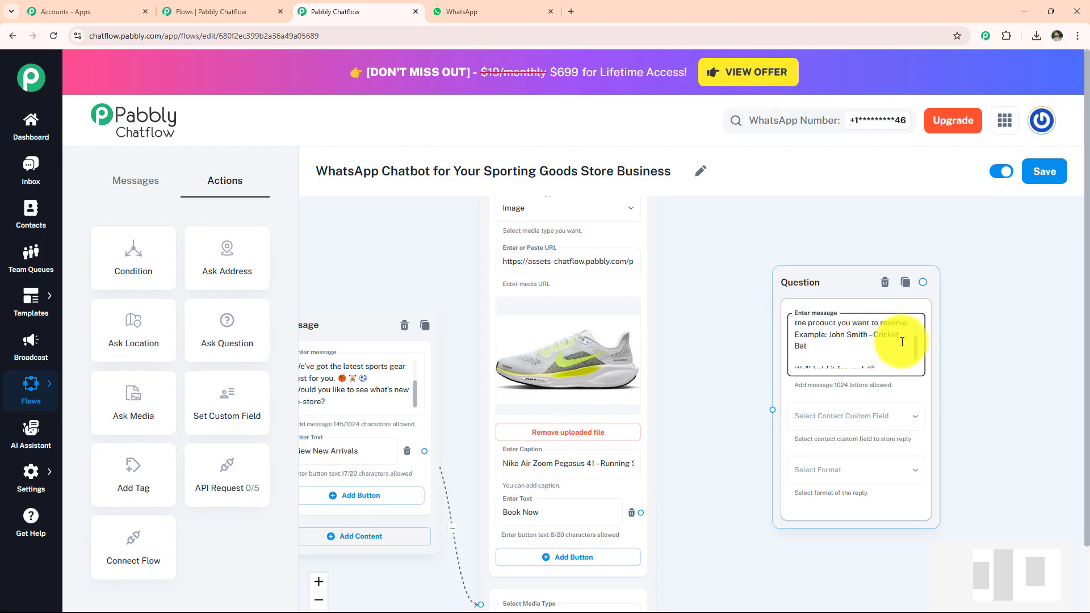
- Store the question's reply in the Fullname contact custom field and set the reply format to Text
scroll(886, 347, down, 1)
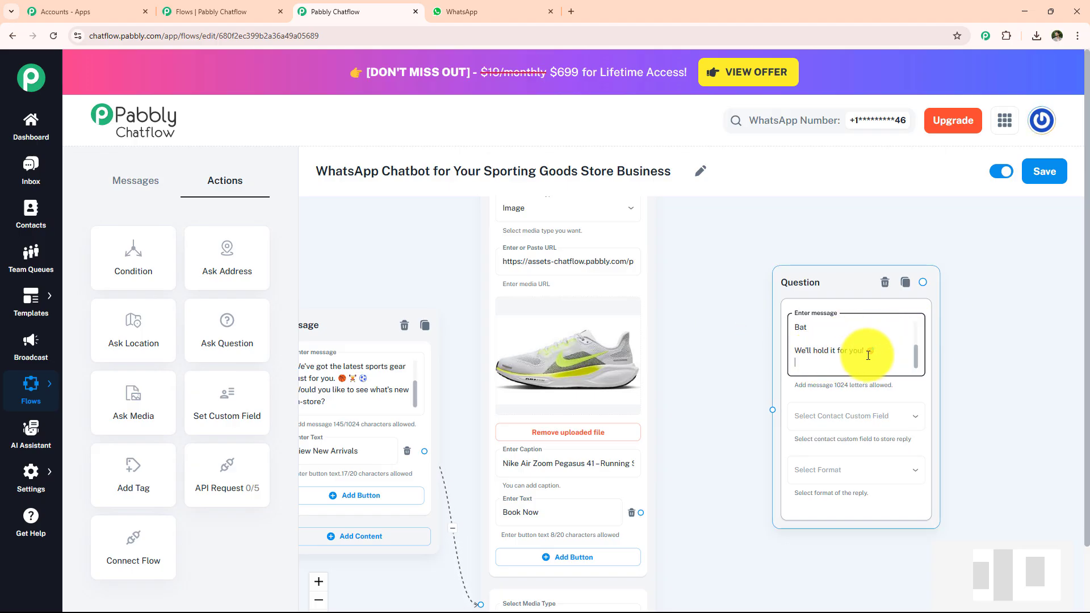
click(853, 421)
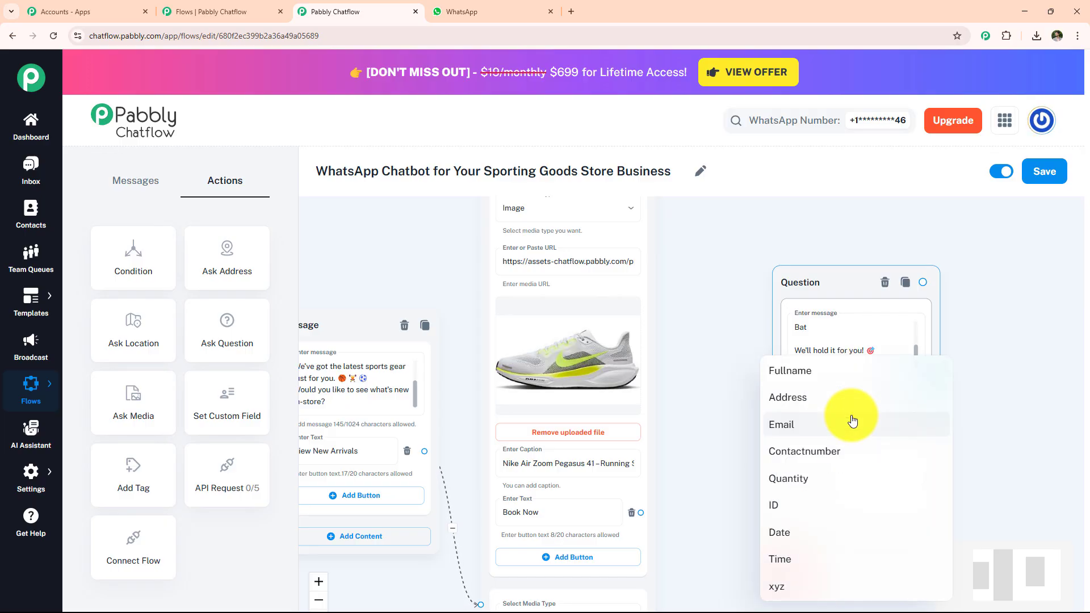
click(800, 374)
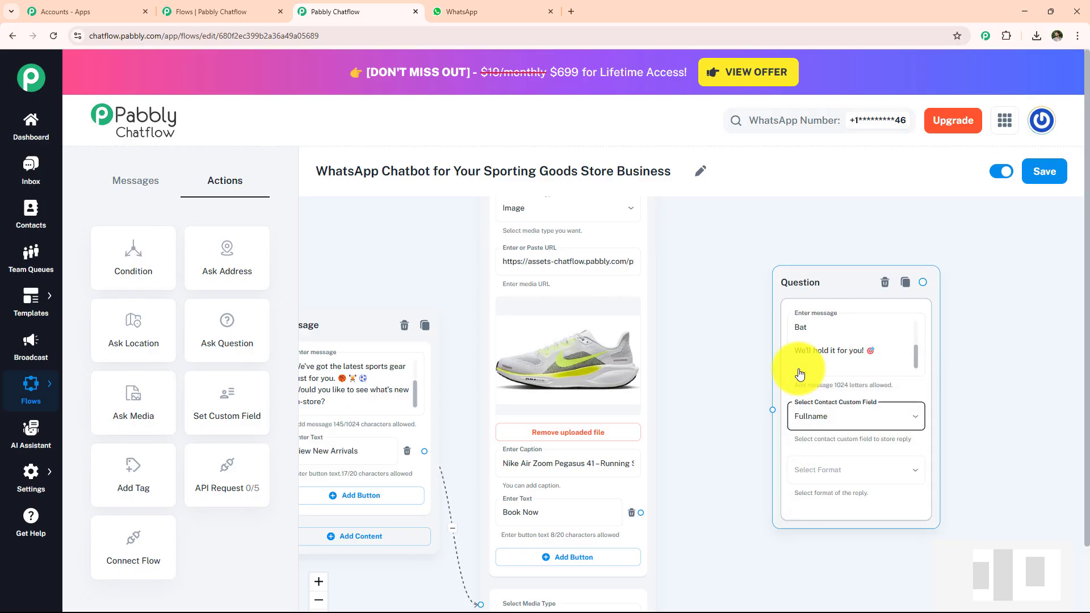
click(845, 476)
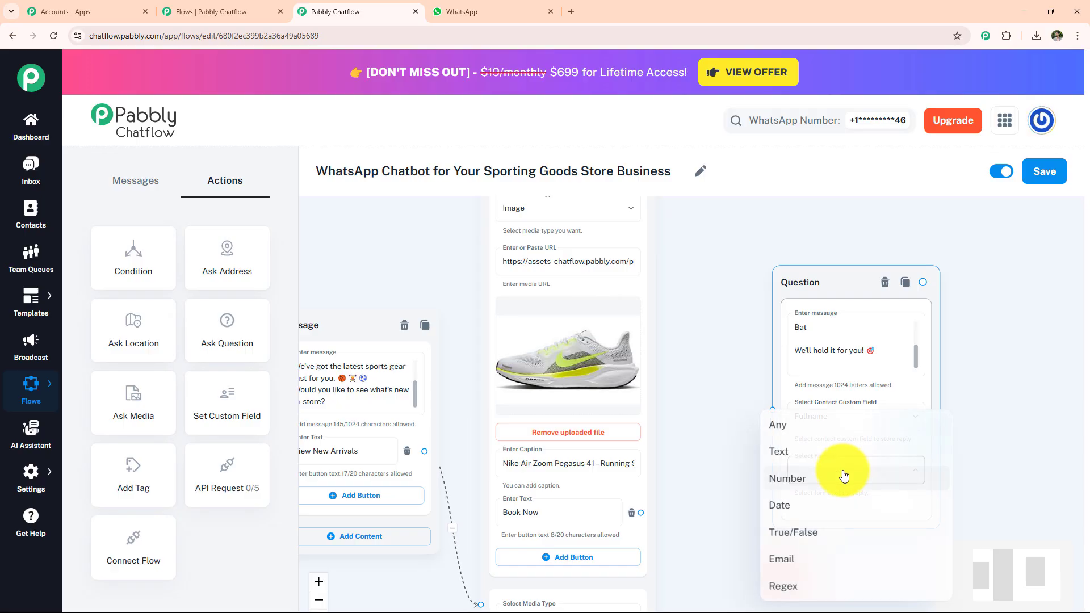
click(812, 454)
- Connect the Book Now buttons of both the shoe and the cricket bat to the Question block
drag(715, 432, 657, 302)
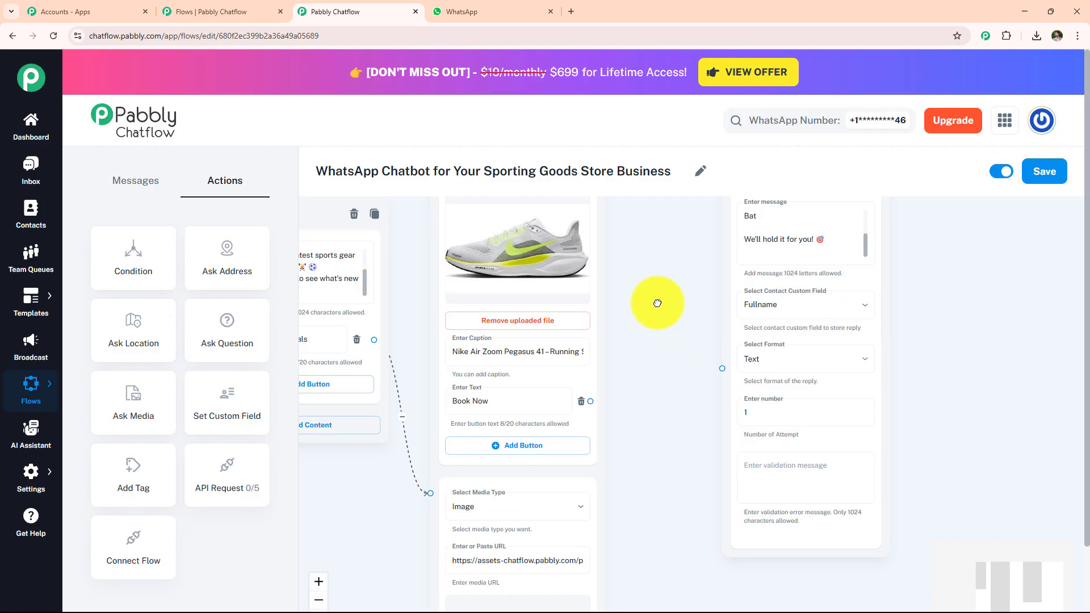
drag(584, 383, 716, 351)
drag(674, 443, 626, 283)
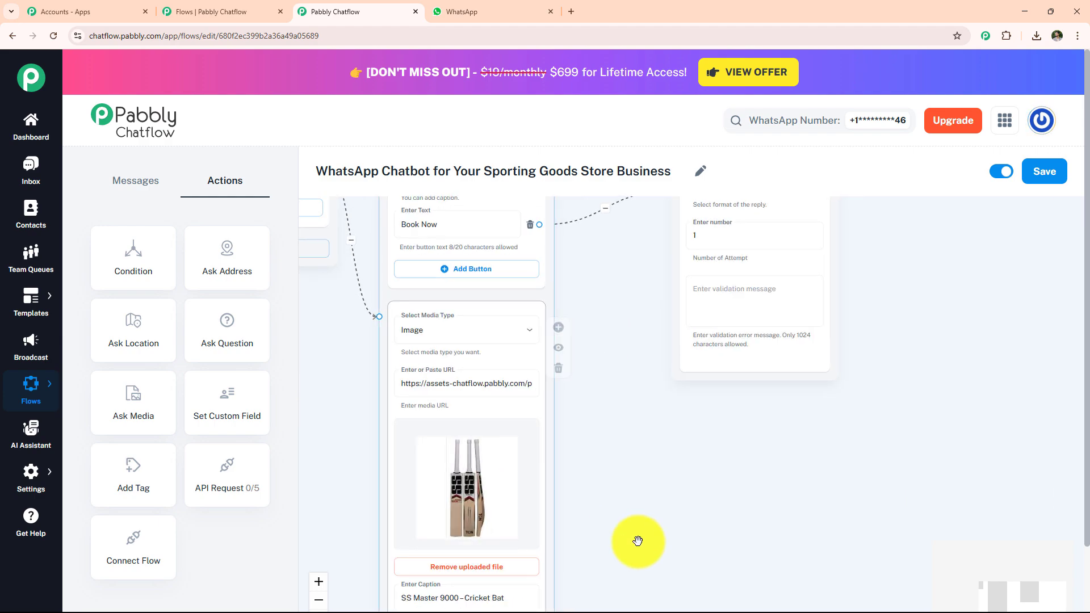
drag(637, 542, 607, 456)
drag(508, 557, 639, 303)
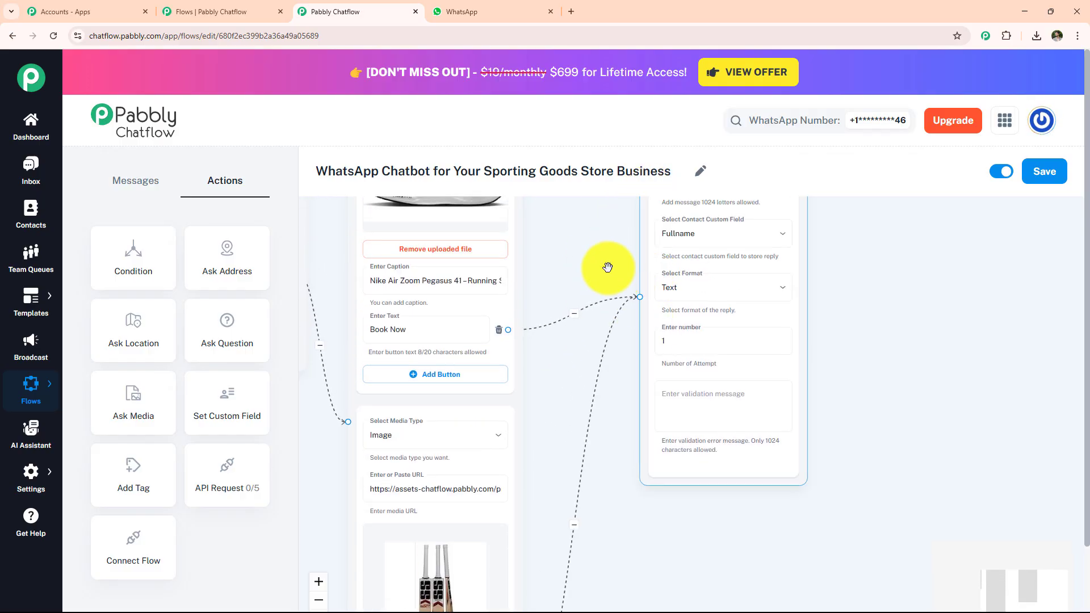
drag(604, 263, 710, 394)
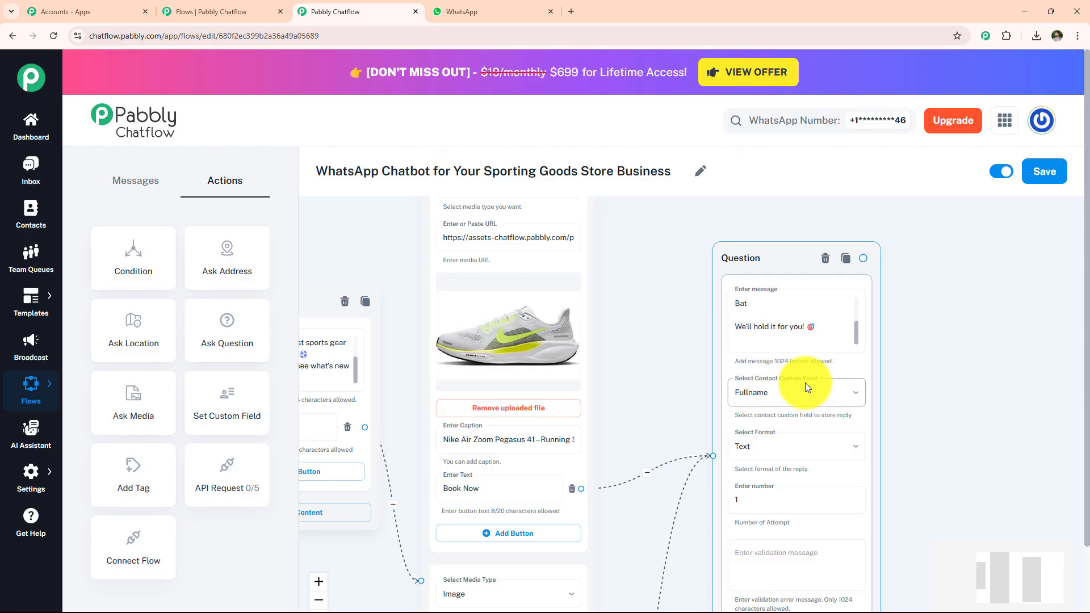
- Open the Contact Custom Fields settings, add a field named "xyz" below the existing ones and save
mouse_move(32, 485)
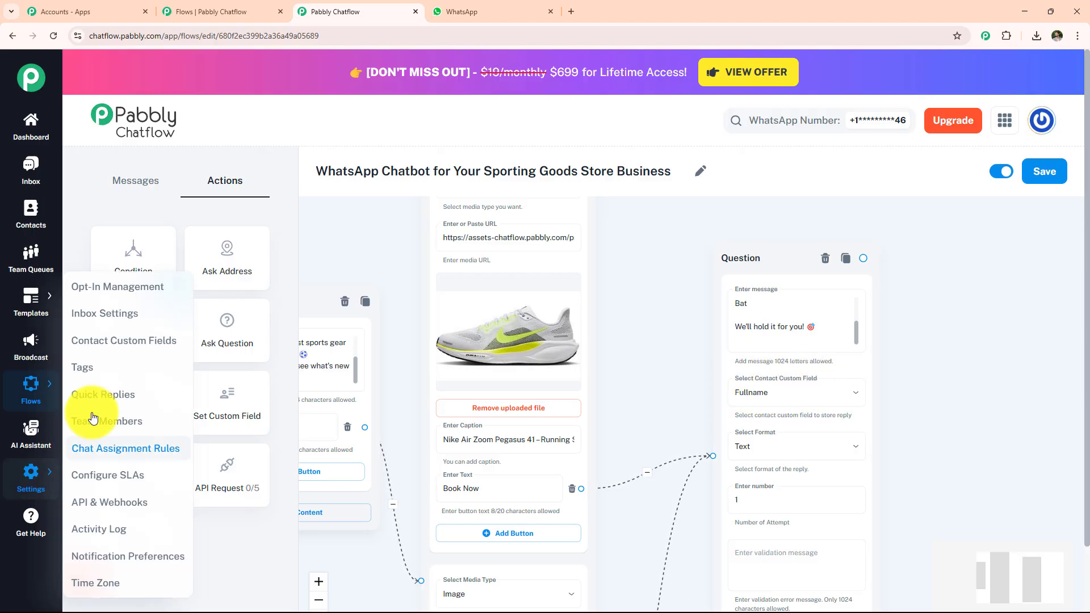
click(107, 350)
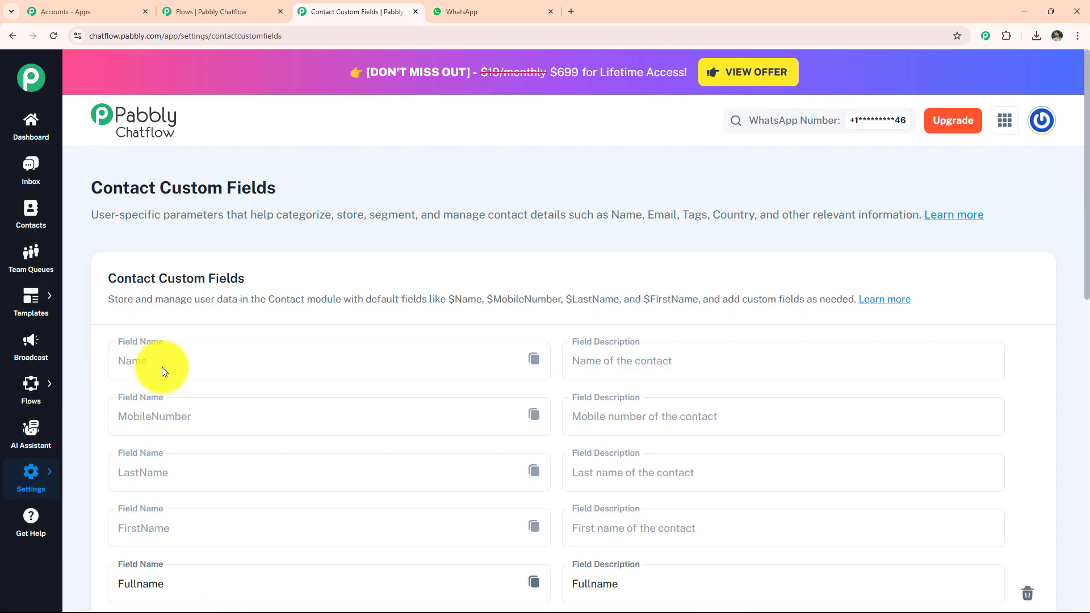
scroll(162, 366, down, 5)
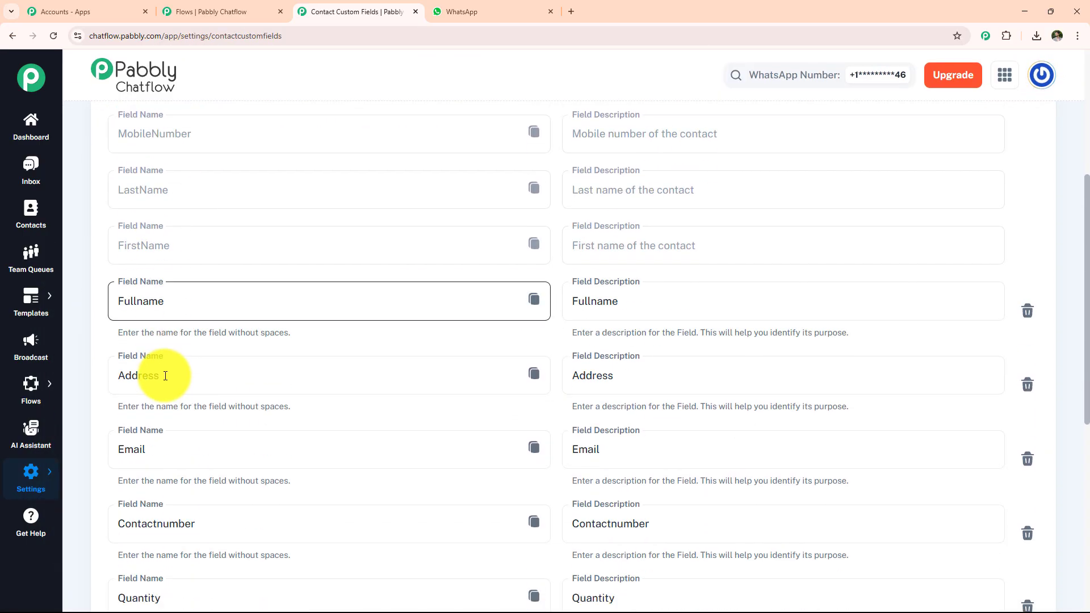
scroll(151, 409, down, 2)
scroll(183, 413, down, 3)
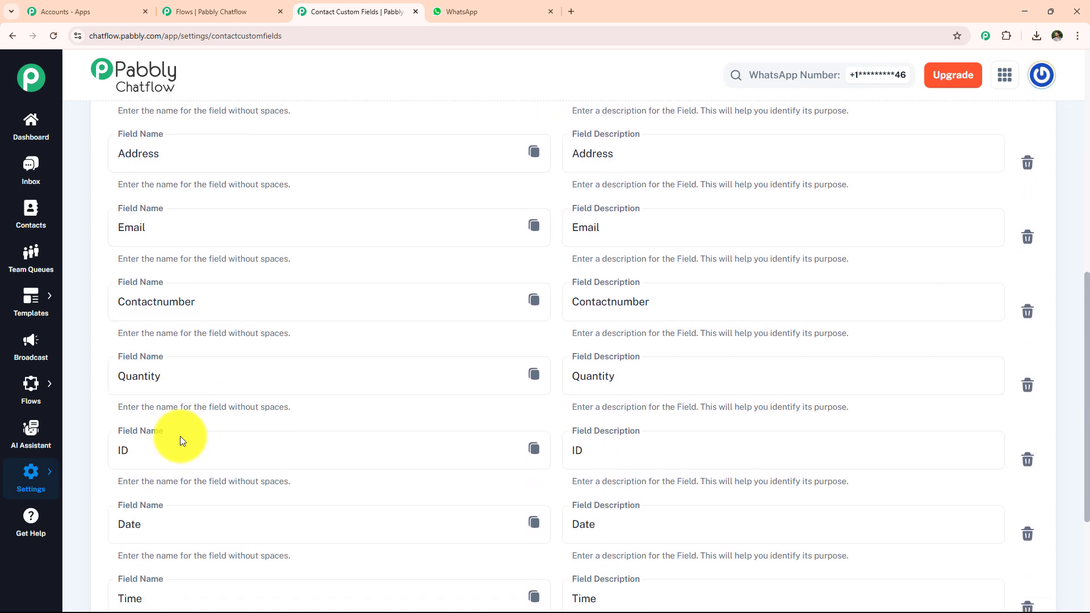
scroll(214, 462, down, 2)
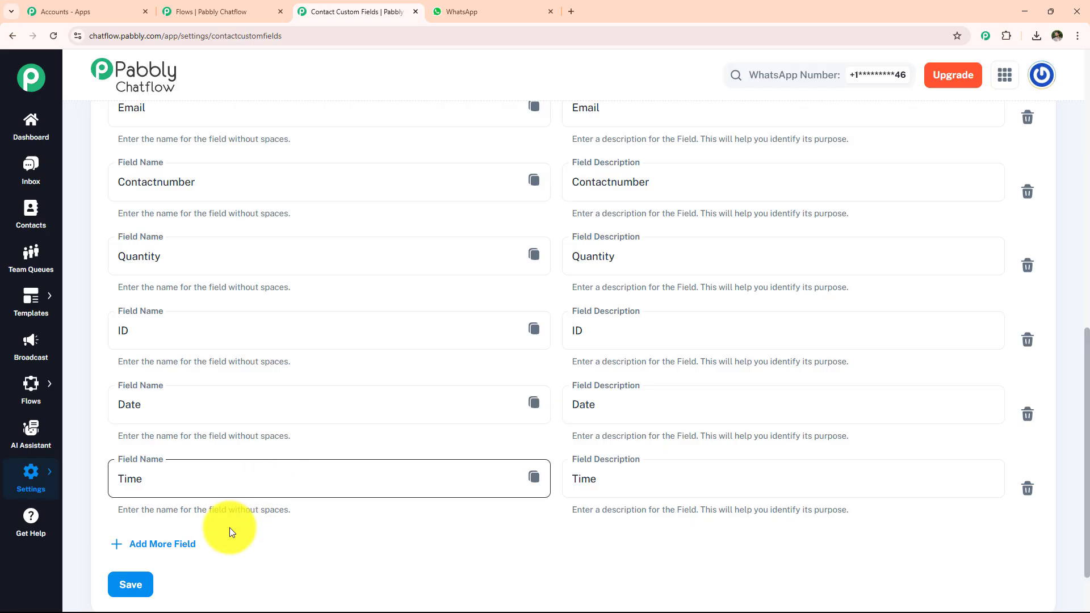
click(157, 544)
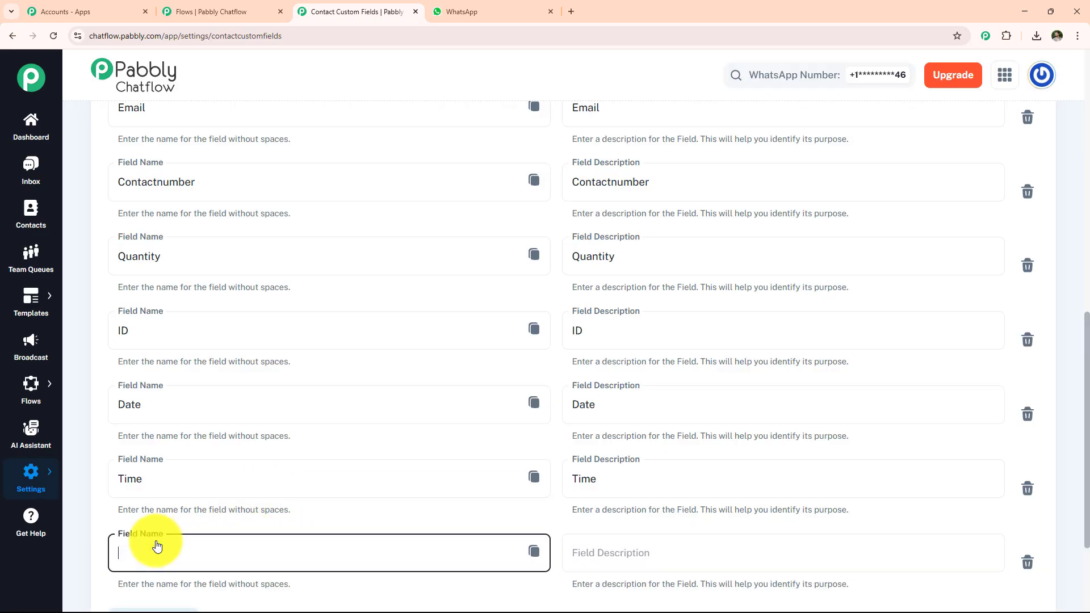
click(160, 550)
scroll(160, 549, down, 1)
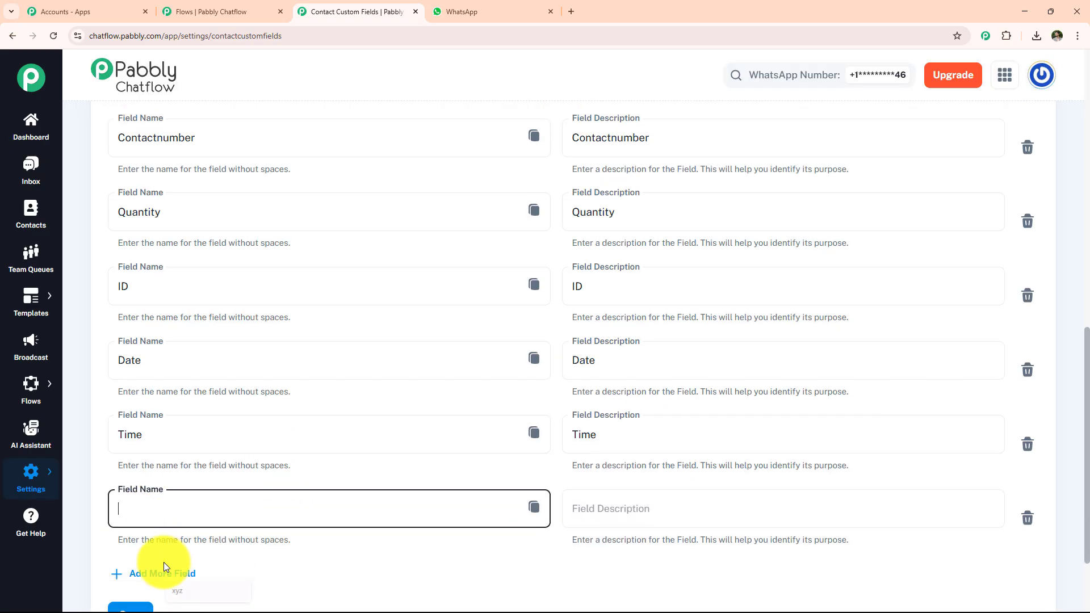
click(190, 543)
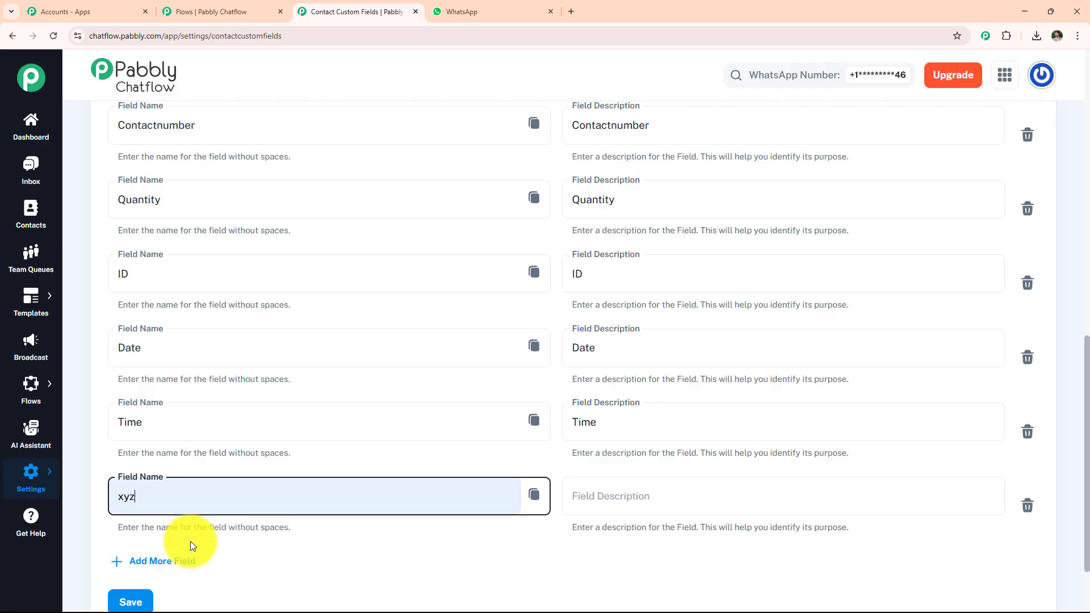
click(137, 603)
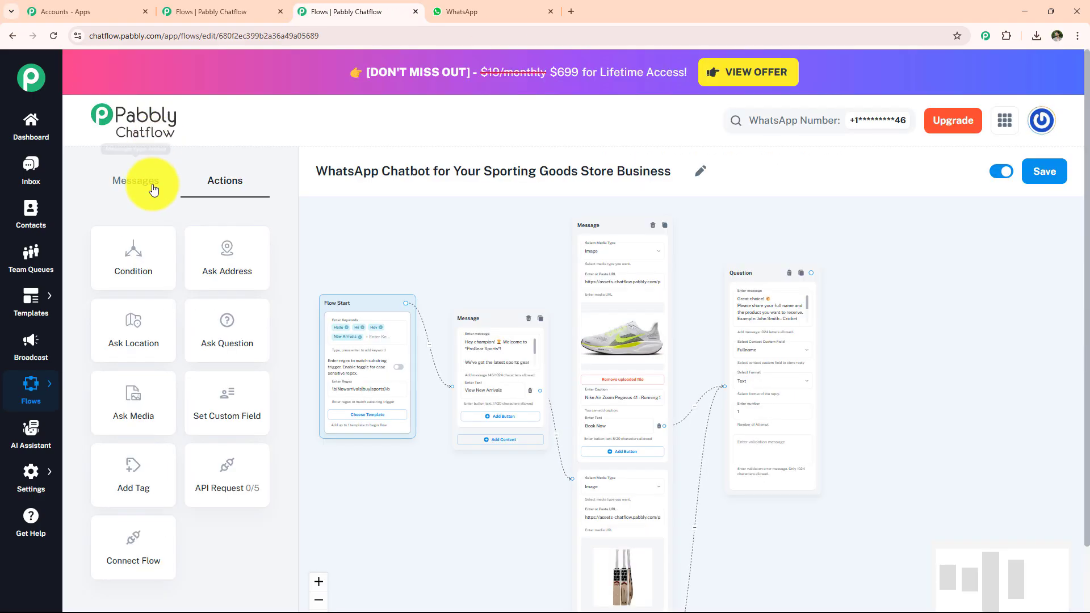
- Add a Text Button message with the prepared "We can't wait to see you!" store address and opening hours, and connect the Question block to it
click(153, 189)
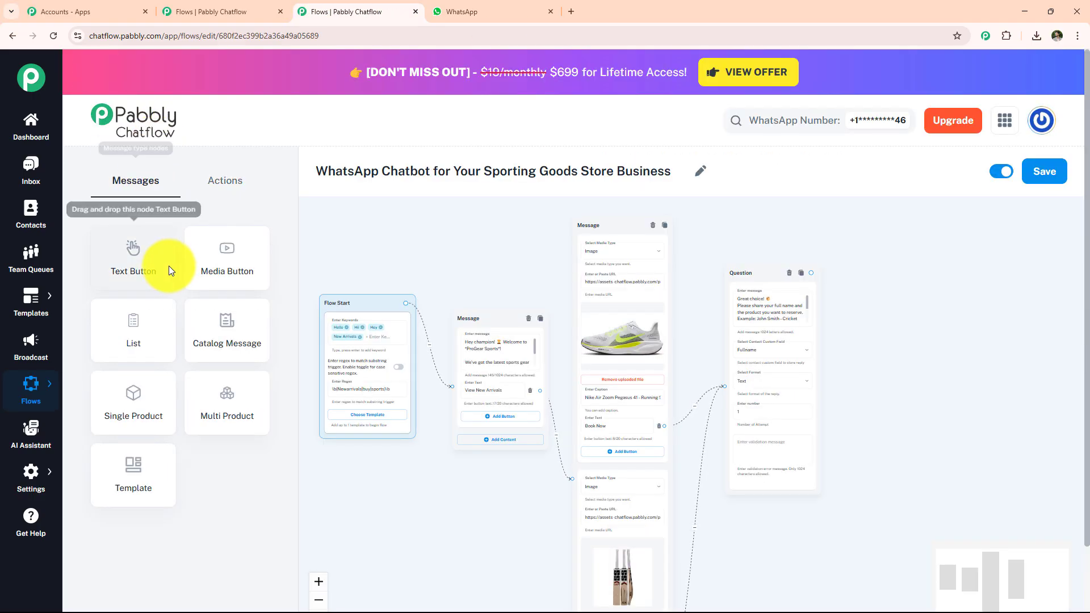
drag(169, 266, 883, 322)
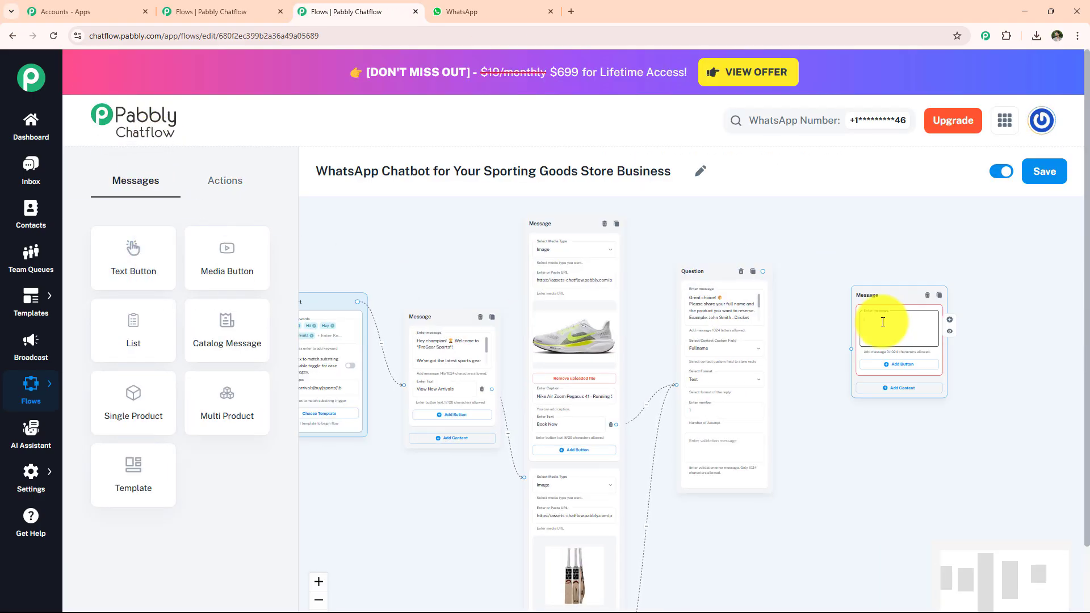
key(ctrl+v)
scroll(893, 321, up, 3)
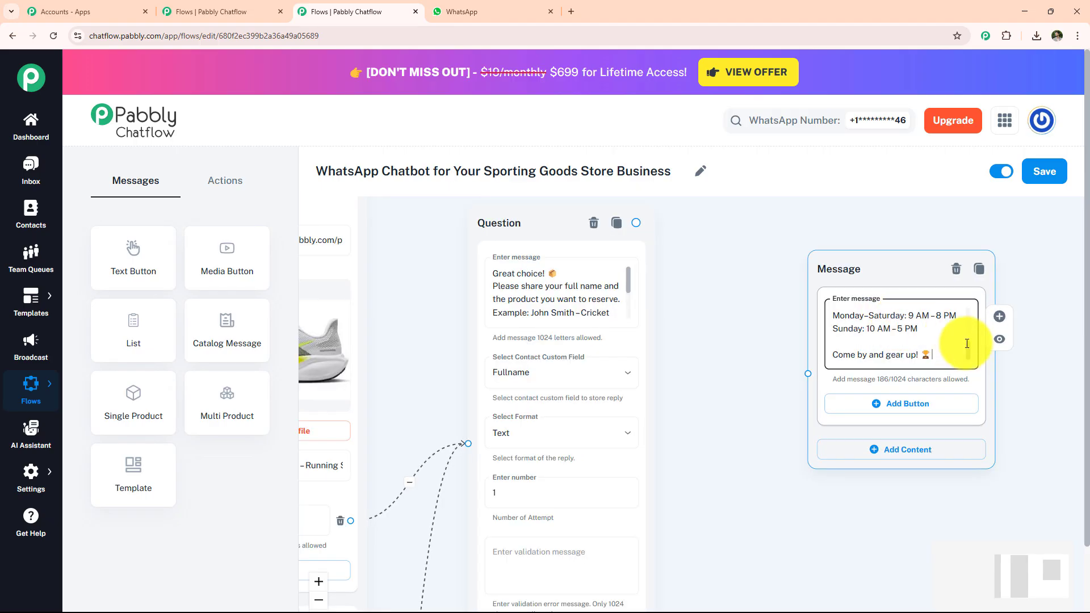
scroll(966, 343, up, 3)
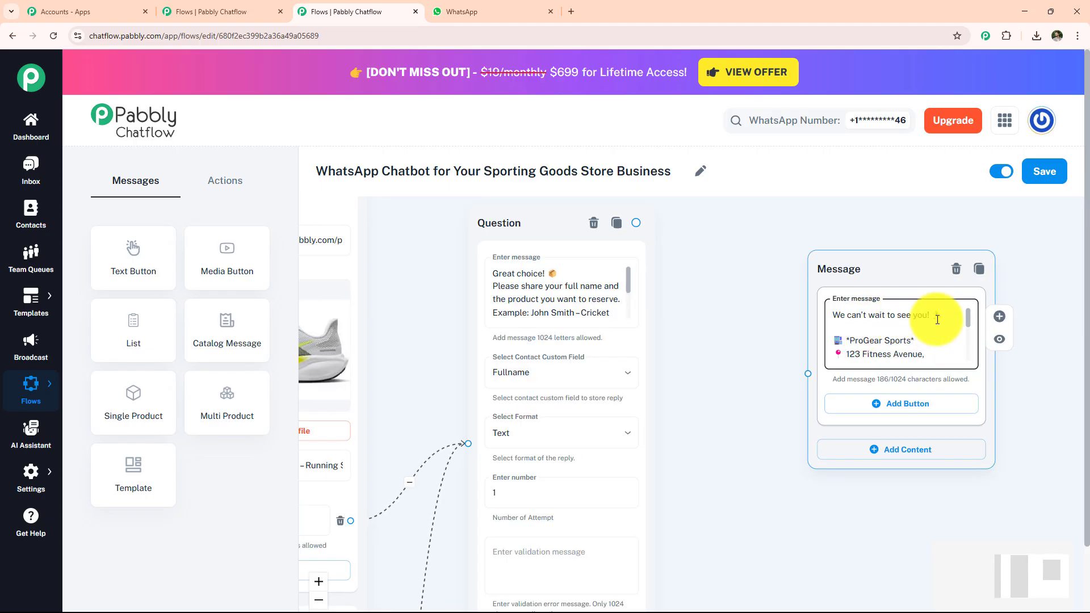
scroll(937, 318, down, 2)
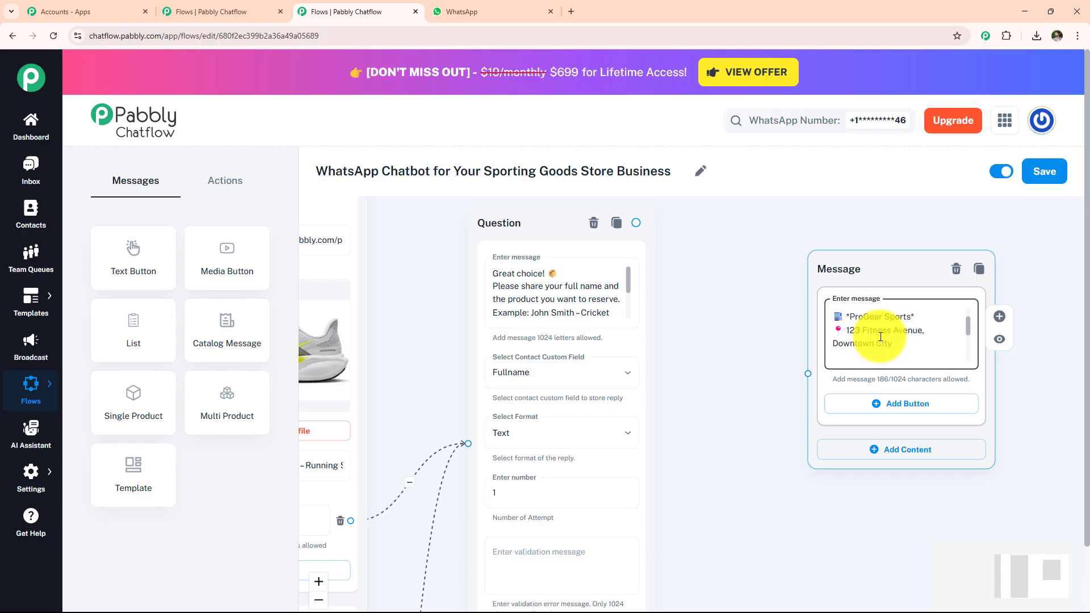
drag(969, 325, 969, 343)
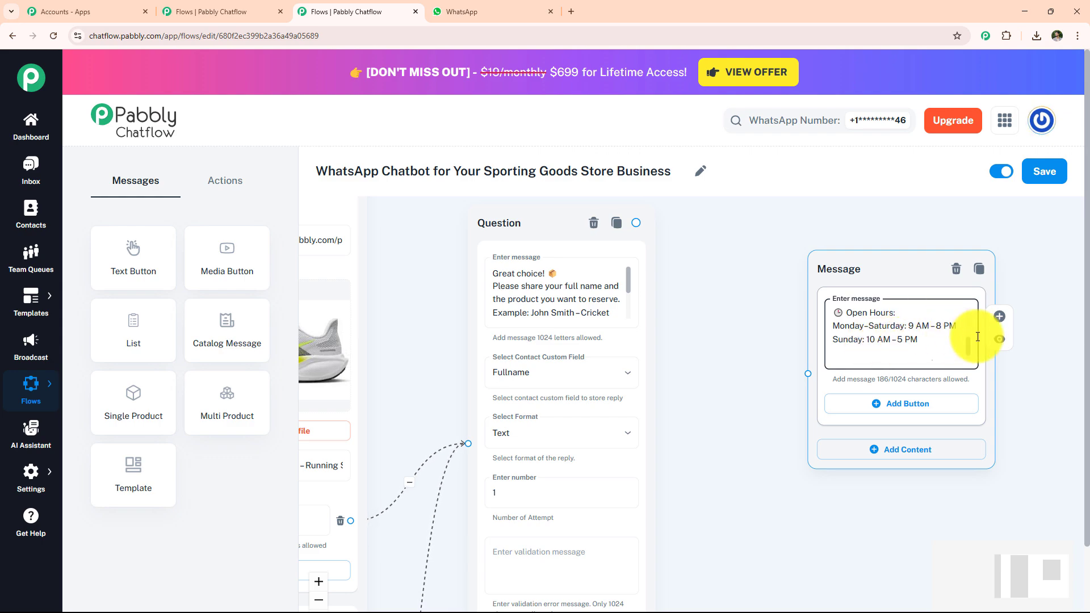
scroll(971, 338, down, 1)
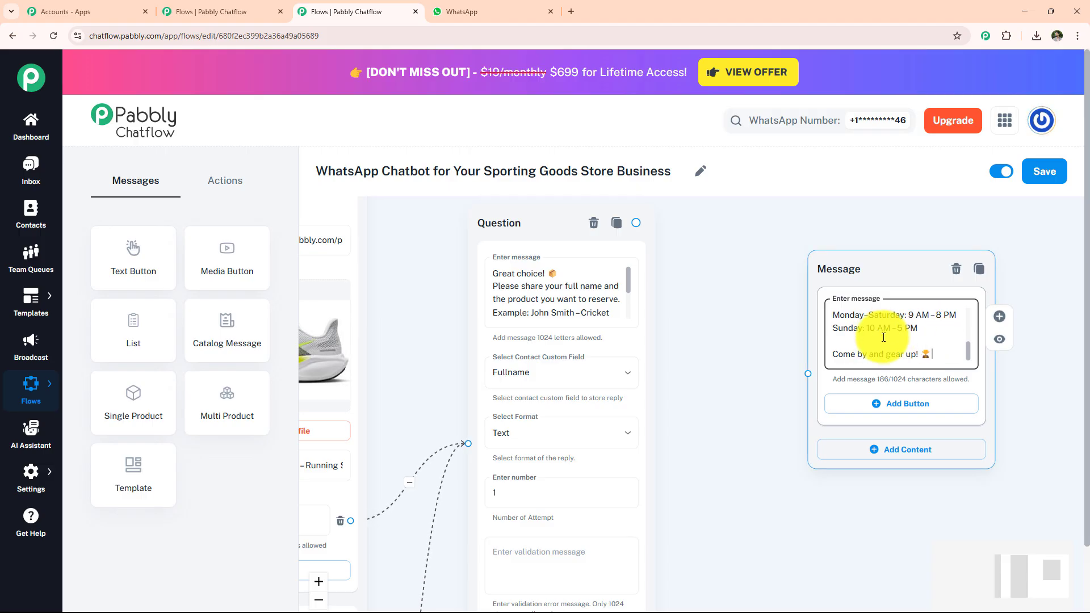
drag(634, 226, 808, 374)
- Add a Text + Button content to the store details message with the prepared "Thanks for checking out *ProGear Sports*!" text
click(895, 452)
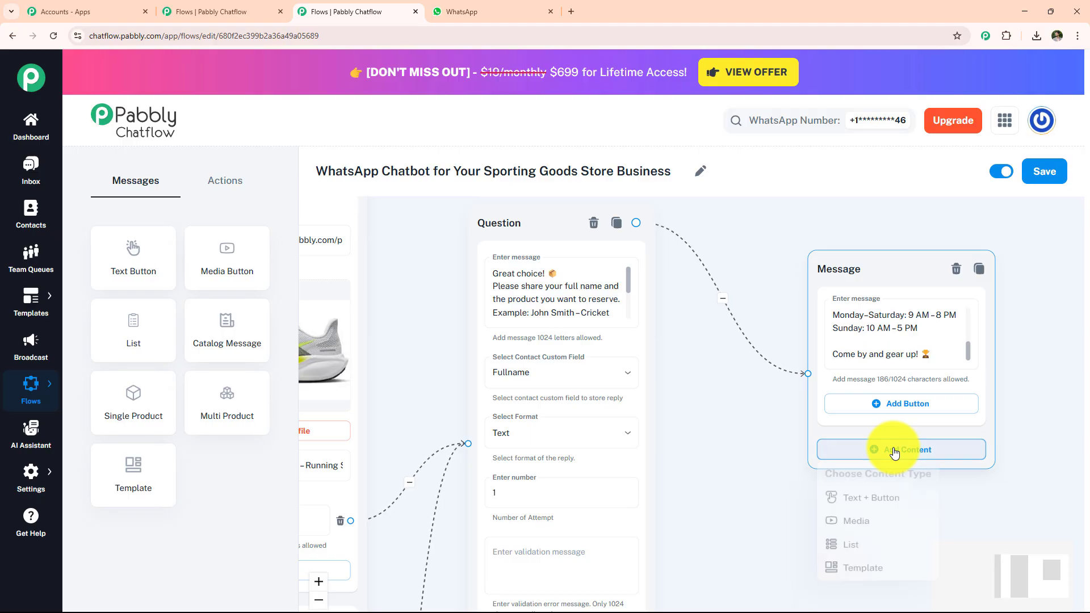
click(880, 504)
click(877, 500)
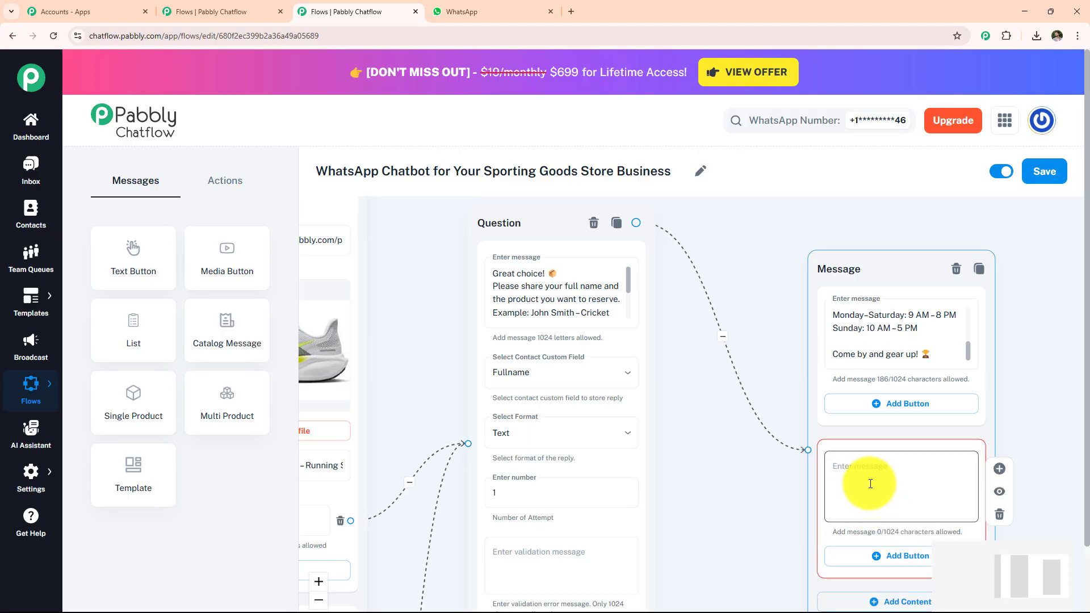
key(ctrl+v)
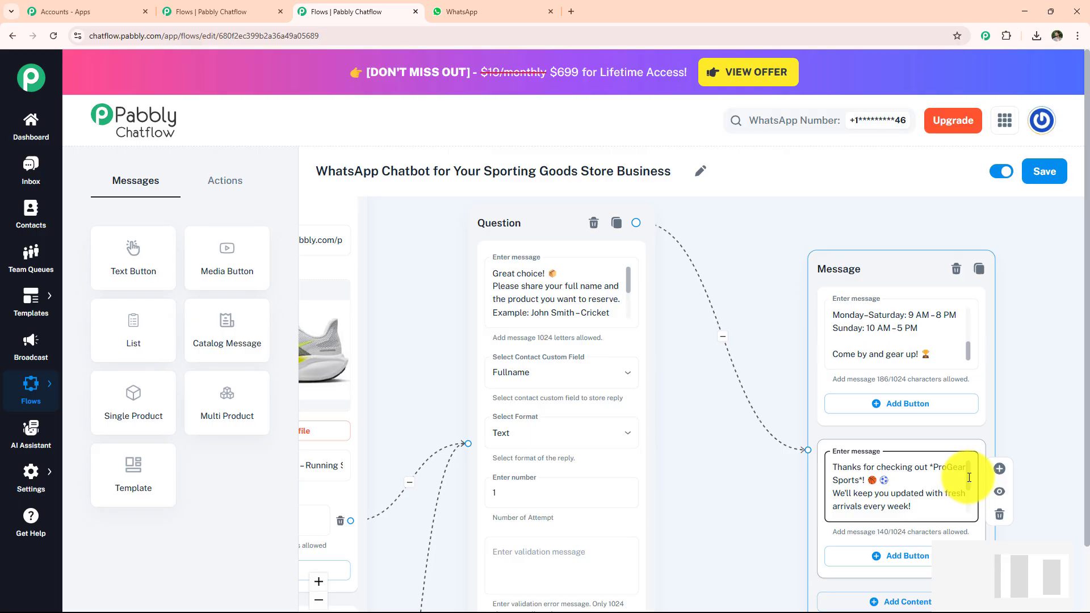
scroll(969, 477, down, 1)
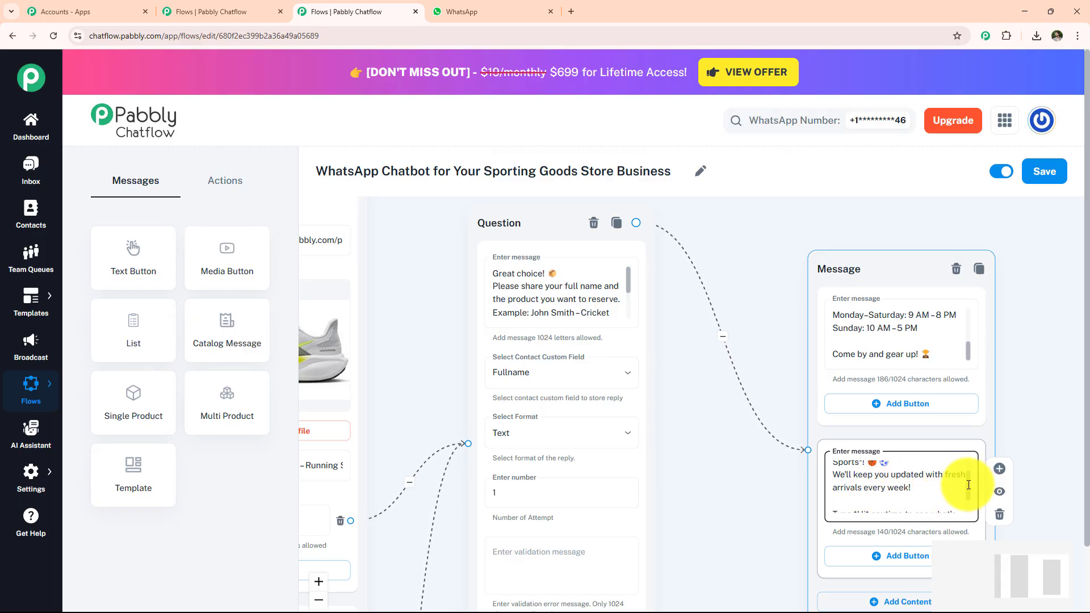
scroll(969, 485, down, 1)
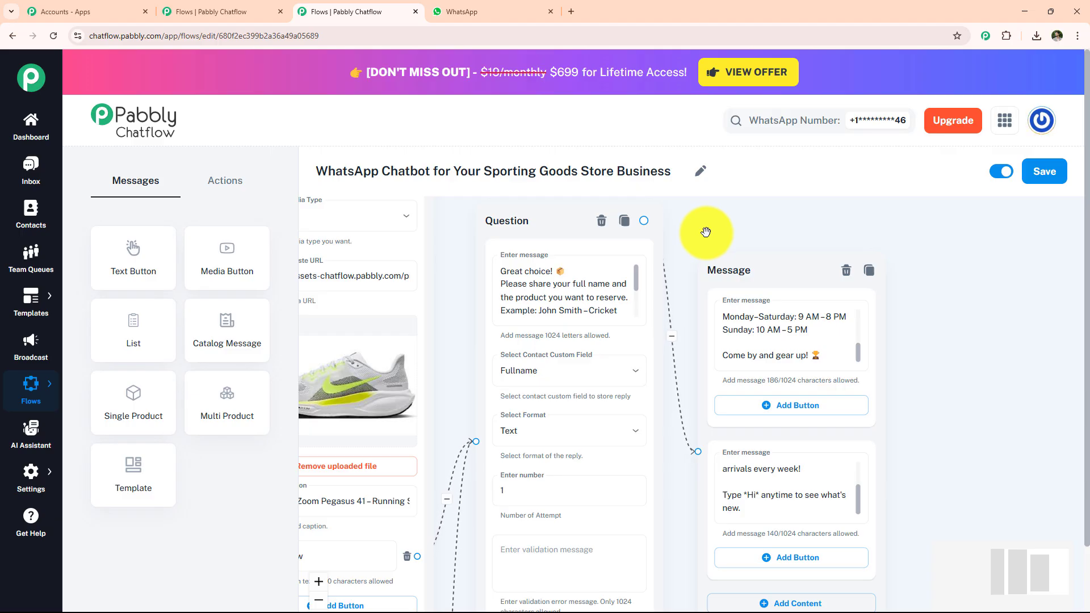
scroll(705, 232, down, 4)
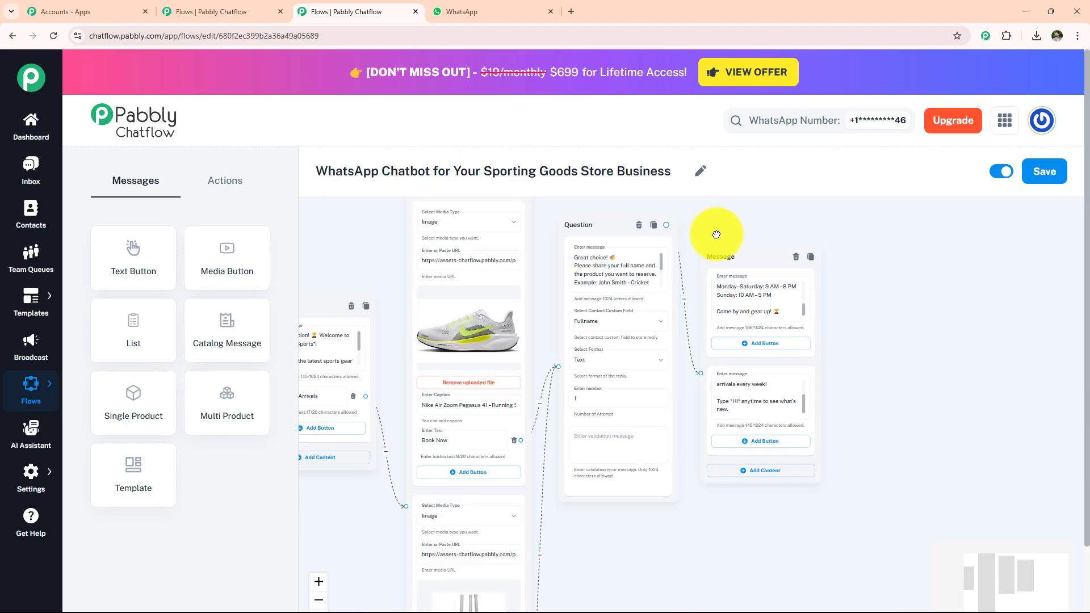
drag(709, 232, 790, 263)
scroll(789, 262, down, 1)
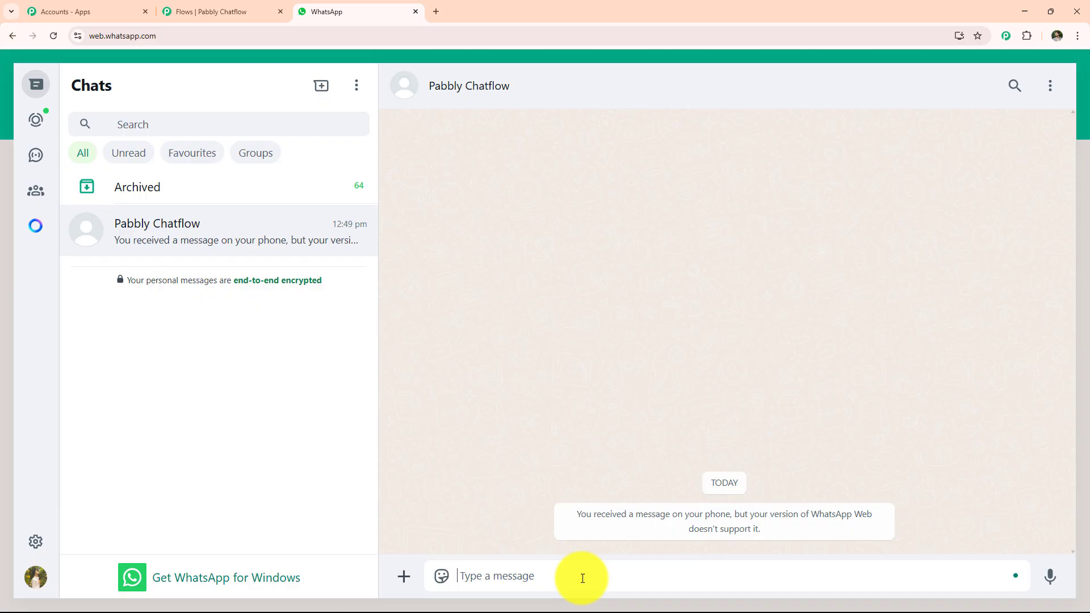
- Switch to WhatsApp and send "Hello" and "Can You Send me New Arrivals" to the Pabbly Chatflow chat
text(H)
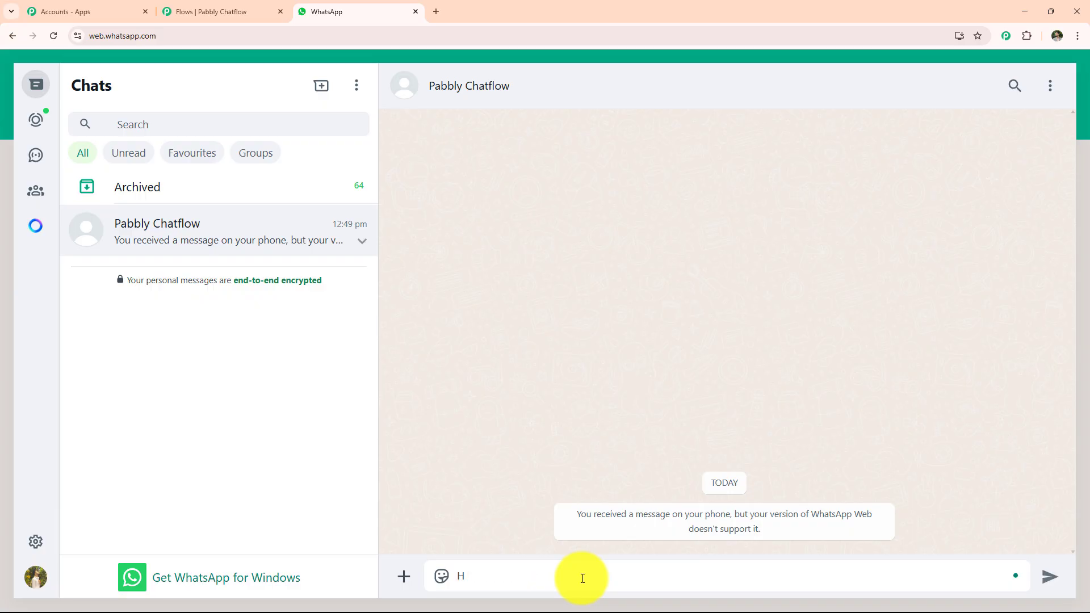
text(ello)
key(Return)
text(Can You Send me New Arrivals)
key(Return)
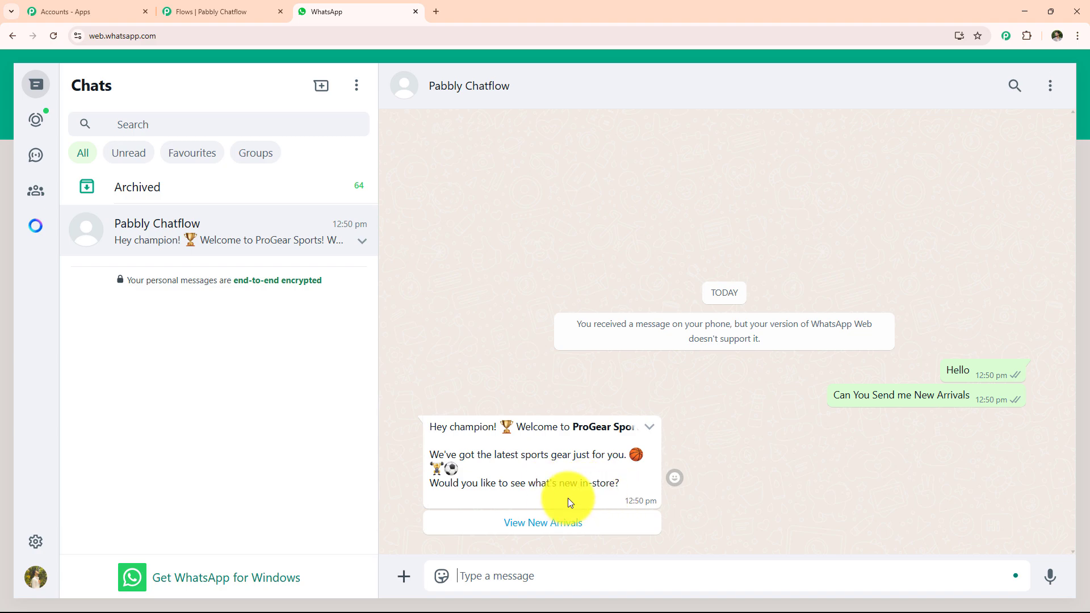
- Choose View New Arrivals in the chatbot's welcome message and examine the shoe and cricket bat messages
click(545, 523)
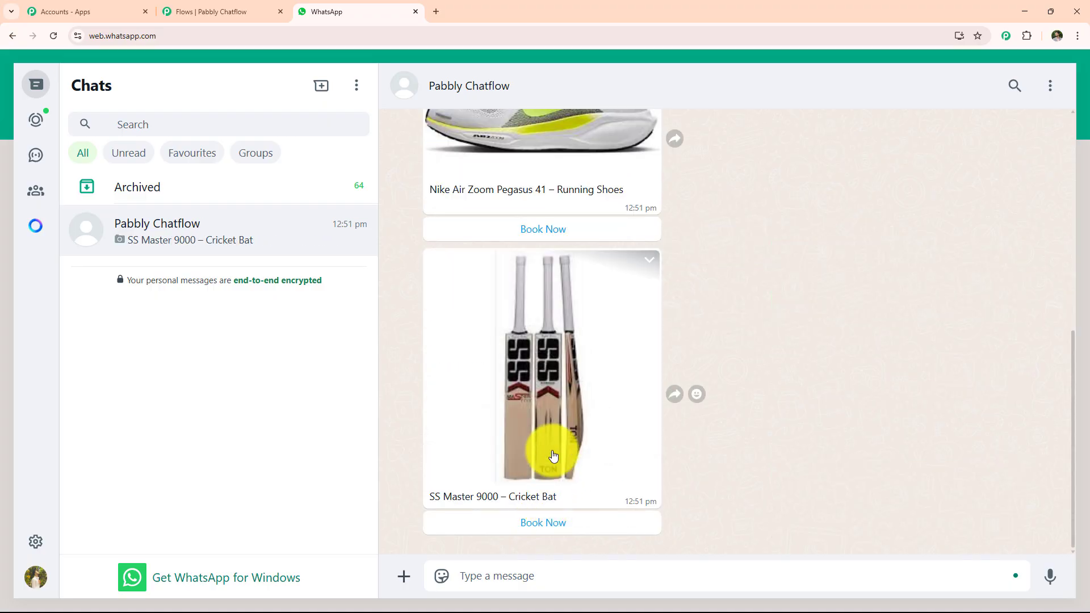
scroll(543, 451, up, 2)
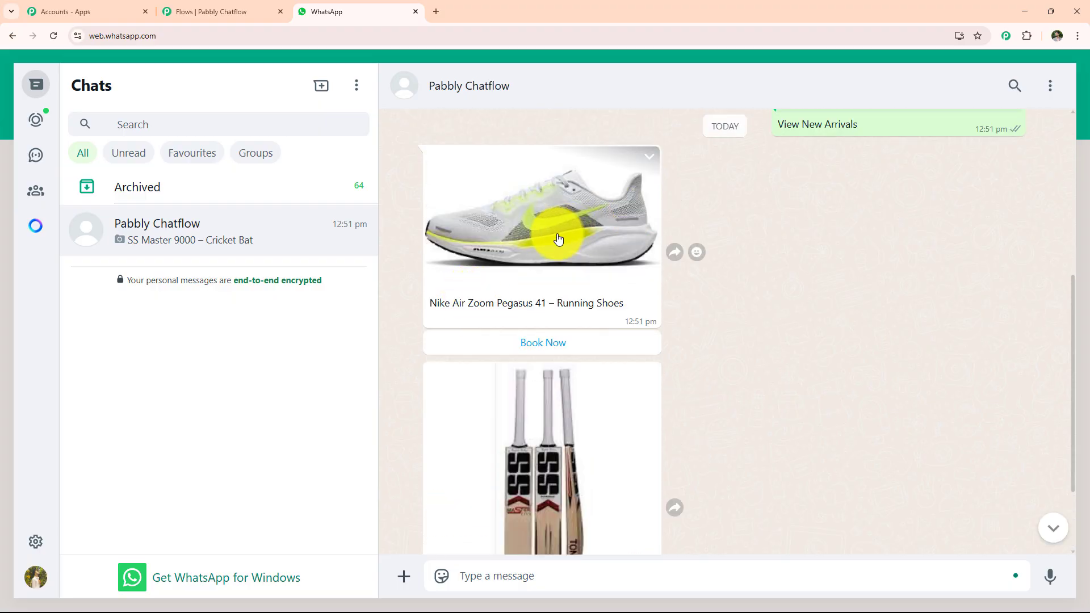
scroll(452, 502, down, 3)
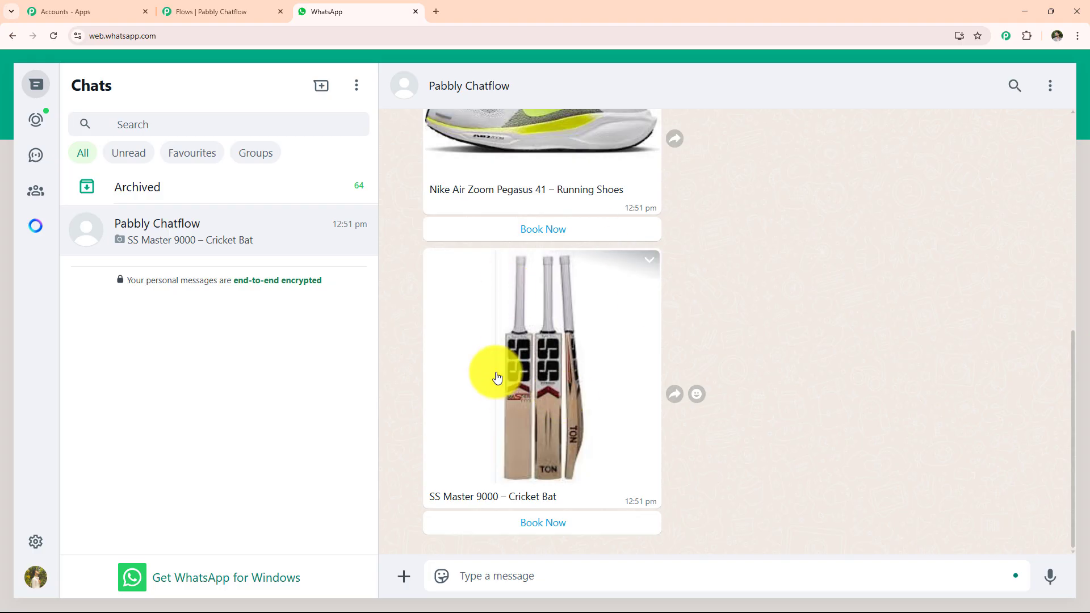
- Choose Book Now for the cricket bat and reply to the question with the customer's full name and "Shoe" as the product
click(545, 523)
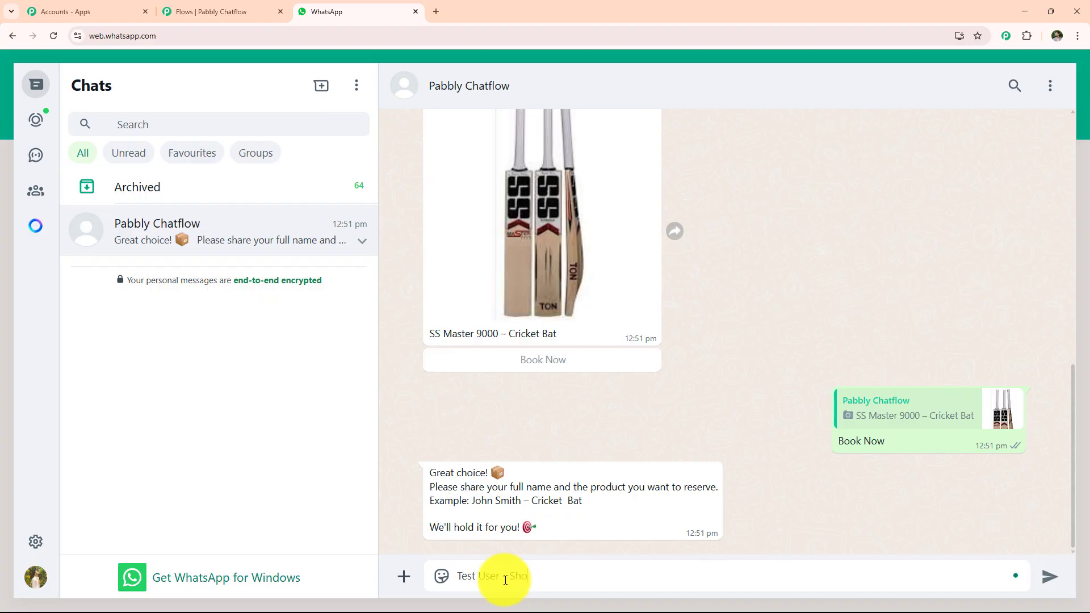
text(e)
key(Return)
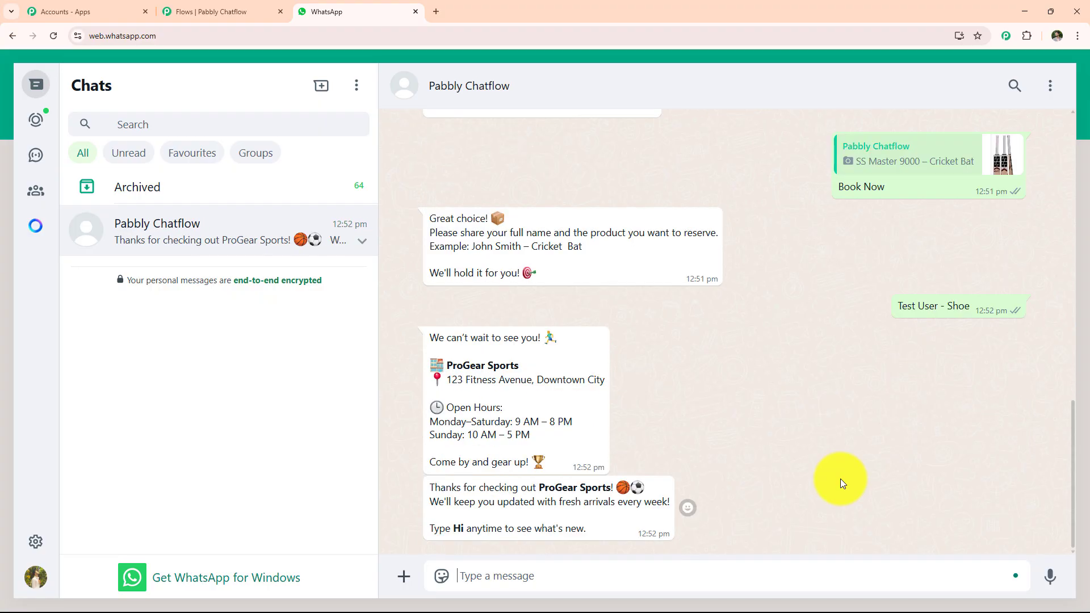